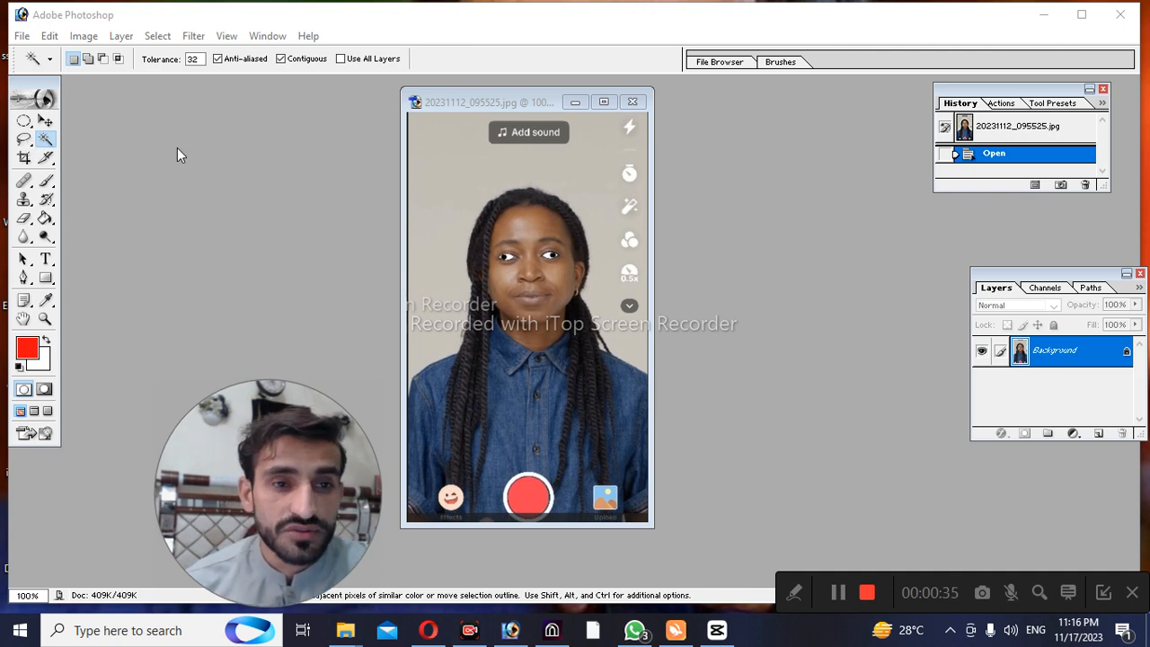
Switch to the freehand Lasso Tool
{"action": "left_click", "coordinate": [177, 148]}
{"action": "left_click", "coordinate": [24, 138]}
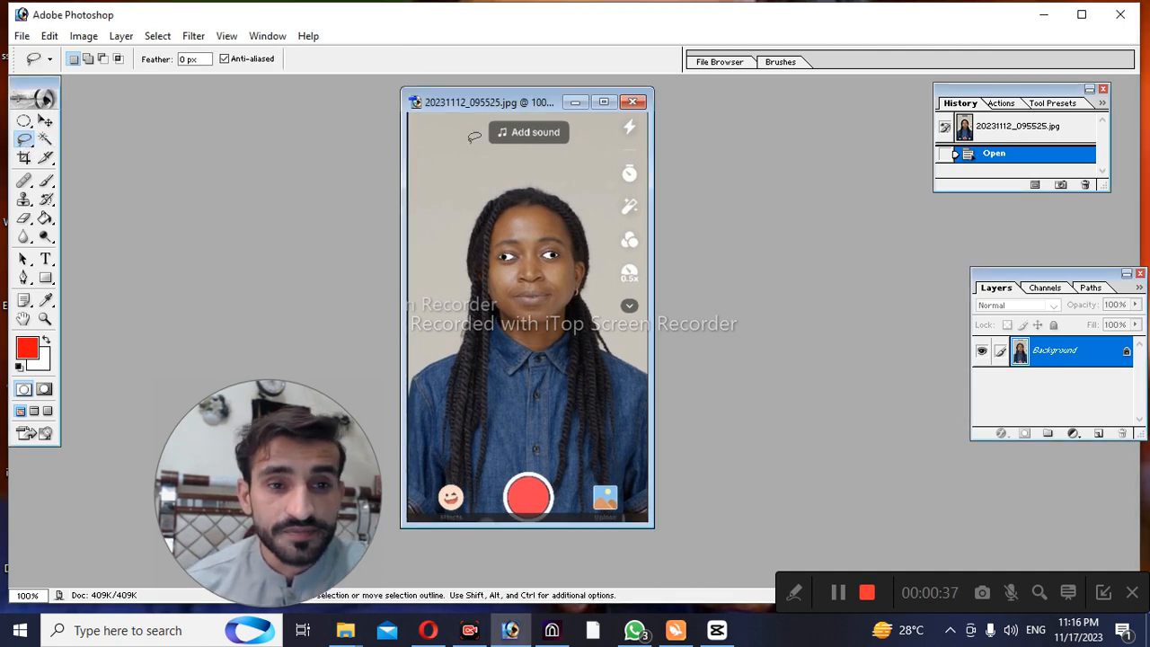
{"action": "left_click", "coordinate": [26, 143]}
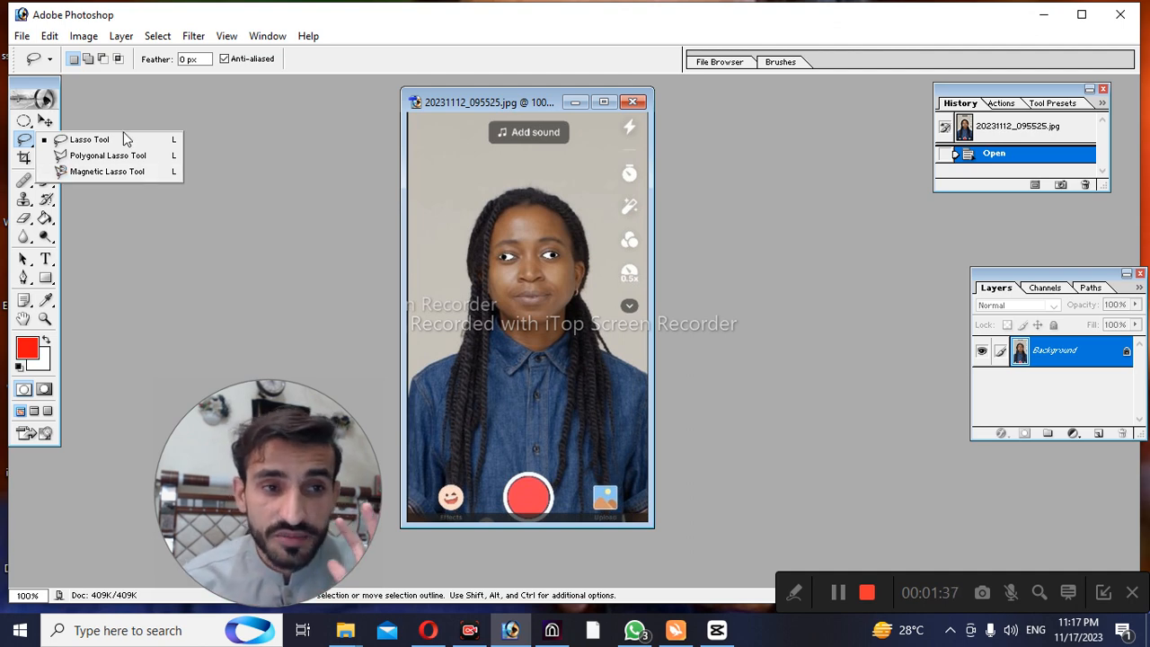
{"action": "left_click", "coordinate": [108, 141]}
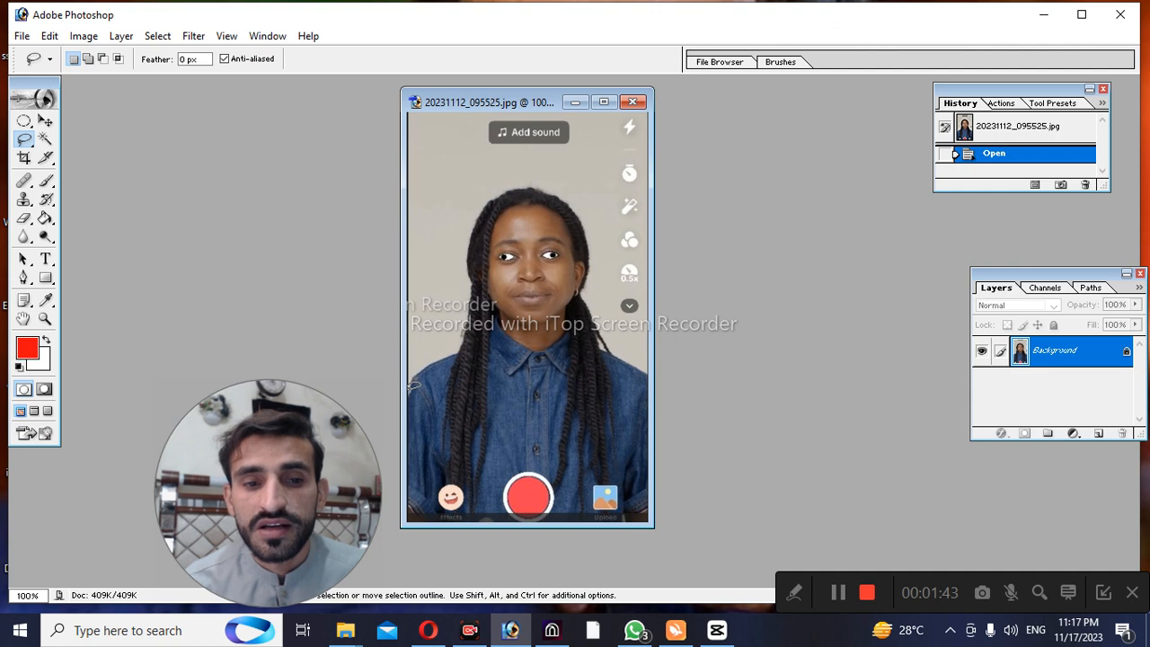
Try freehand lasso selections along the shoulder and around the head in the maximized, enlarged photo, and discard them
{"action": "left_click_drag", "start_coordinate": [418, 370], "coordinate": [440, 357]}
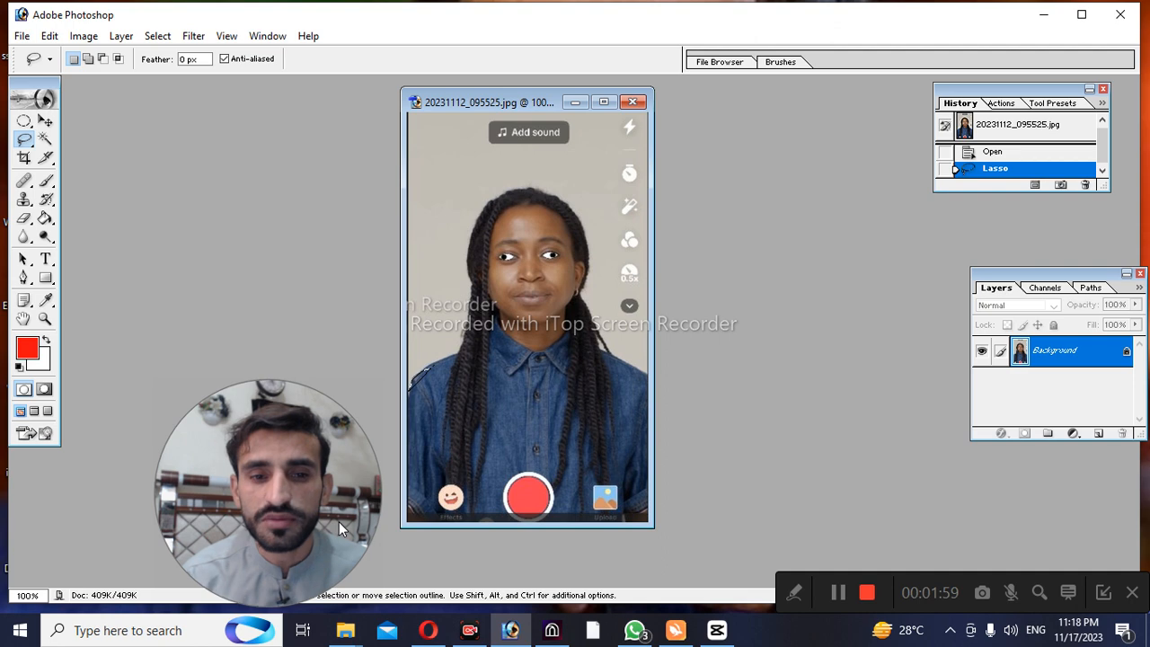
{"action": "key", "text": "ctrl+d"}
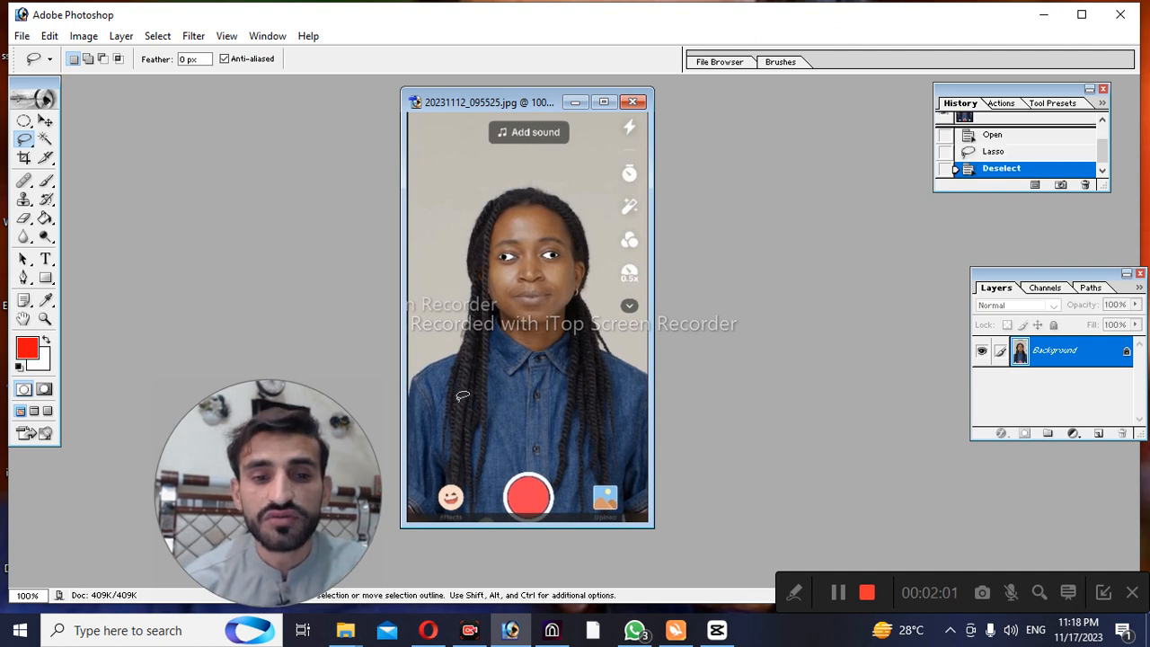
{"action": "left_click", "coordinate": [607, 101]}
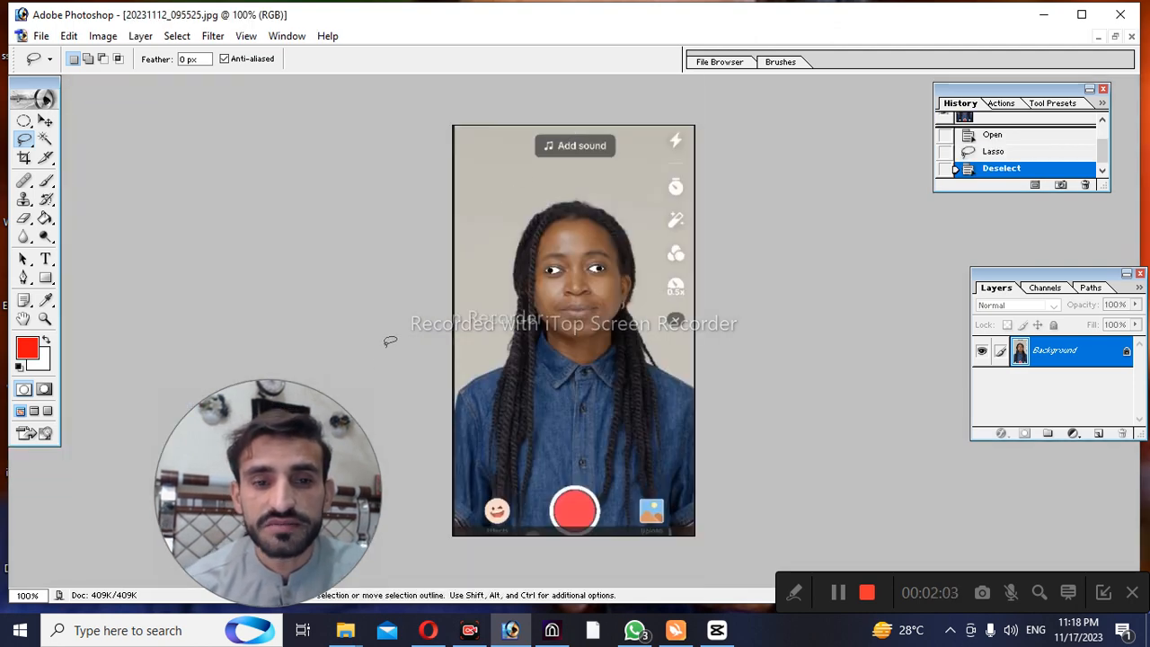
{"action": "key", "text": "ctrl+space"}
{"action": "left_click", "coordinate": [472, 320], "text": "ctrl"}
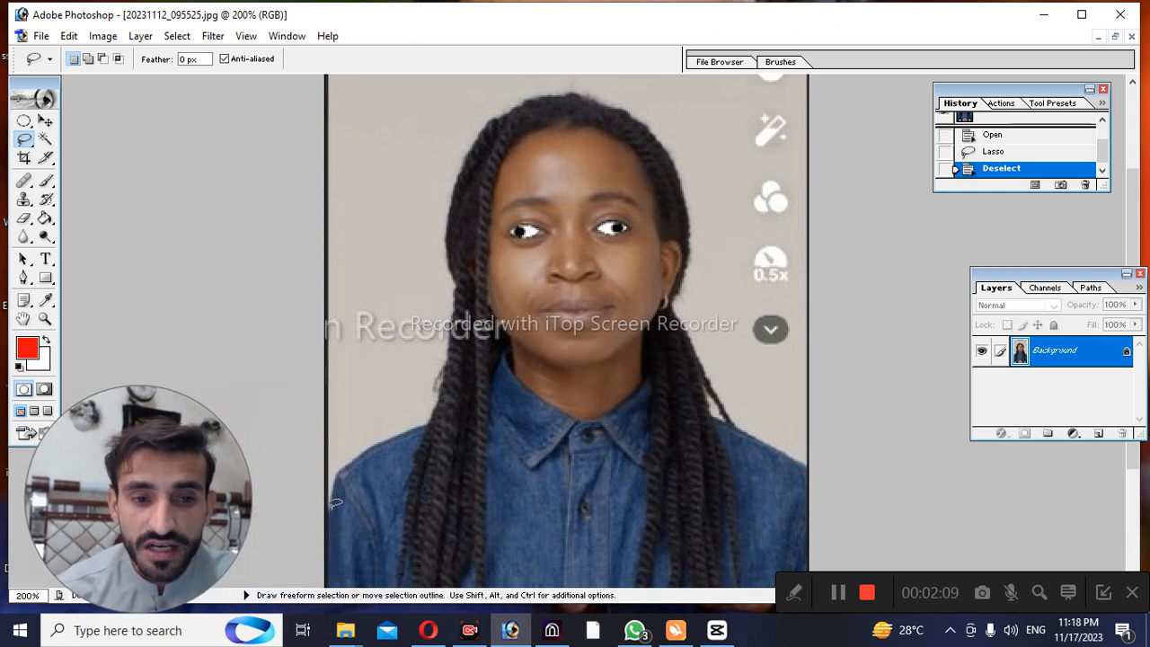
{"action": "mouse_move", "coordinate": [336, 499]}
{"action": "left_mouse_down"}
{"action": "mouse_move", "coordinate": [345, 467]}
{"action": "mouse_move", "coordinate": [433, 419]}
{"action": "mouse_move", "coordinate": [452, 350]}
{"action": "mouse_move", "coordinate": [449, 215]}
{"action": "mouse_move", "coordinate": [469, 142]}
{"action": "mouse_move", "coordinate": [503, 103]}
{"action": "mouse_move", "coordinate": [568, 90]}
{"action": "mouse_move", "coordinate": [628, 100]}
{"action": "mouse_move", "coordinate": [681, 157]}
{"action": "mouse_move", "coordinate": [695, 243]}
{"action": "mouse_move", "coordinate": [679, 316]}
{"action": "mouse_move", "coordinate": [723, 410]}
{"action": "mouse_move", "coordinate": [742, 433]}
{"action": "mouse_move", "coordinate": [839, 477]}
{"action": "mouse_move", "coordinate": [805, 128]}
{"action": "mouse_move", "coordinate": [828, 521]}
{"action": "mouse_move", "coordinate": [867, 412]}
{"action": "mouse_move", "coordinate": [855, 377]}
{"action": "mouse_move", "coordinate": [838, 452]}
{"action": "left_mouse_up"}
{"action": "key", "text": "space"}
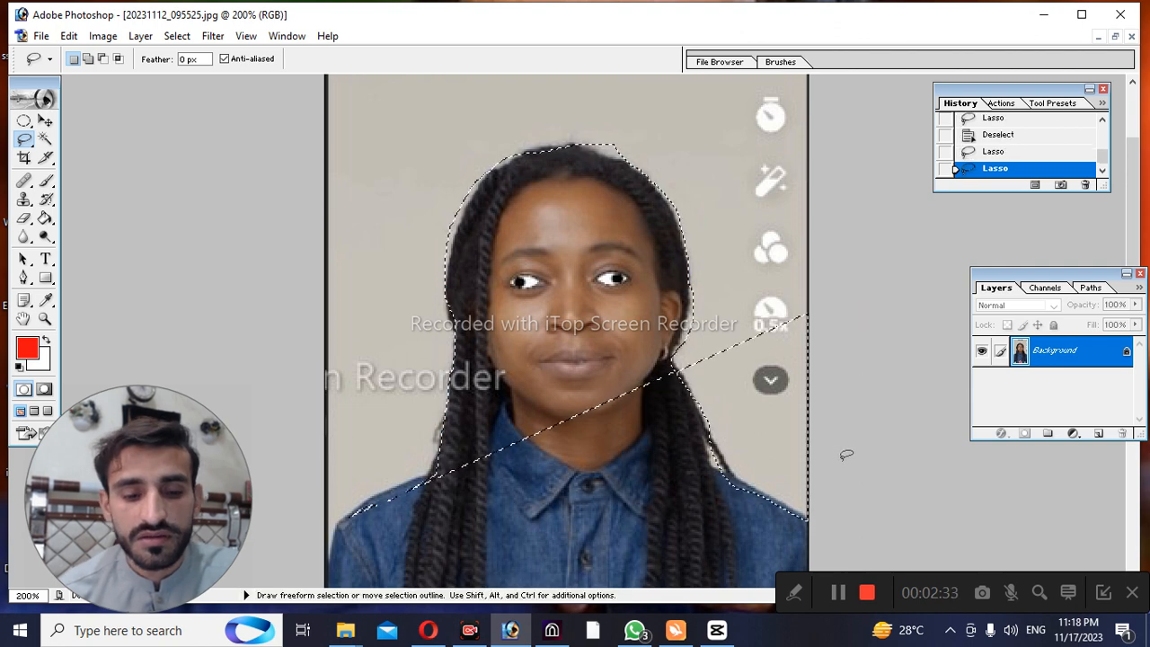
{"action": "key", "text": "ctrl+z"}
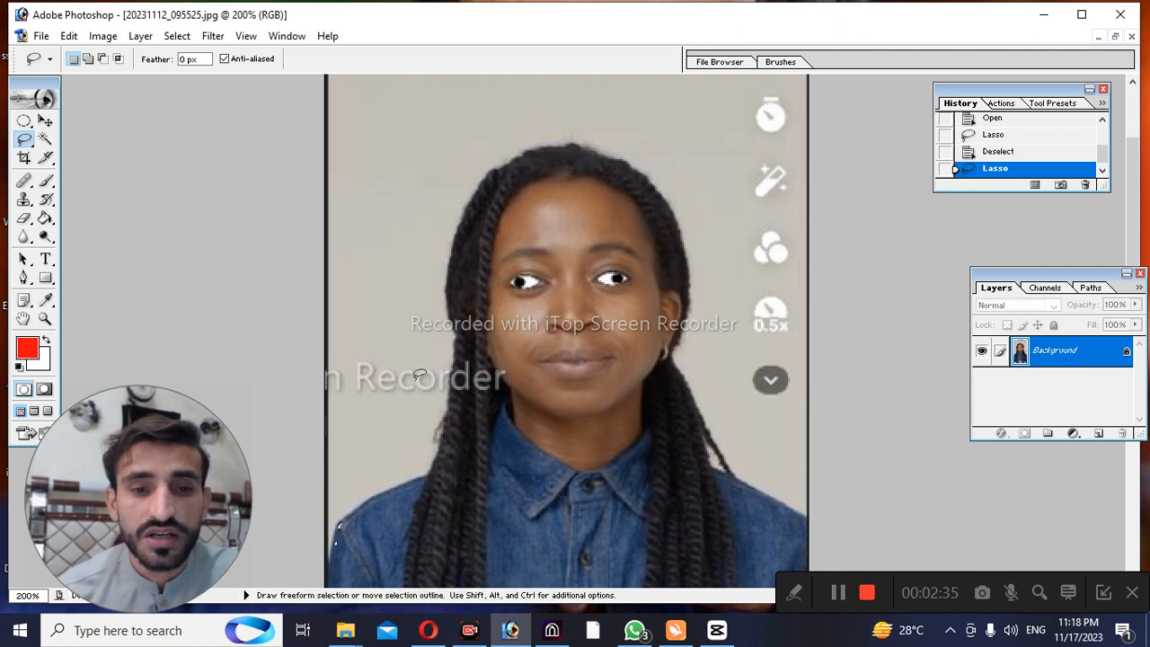
{"action": "left_click", "coordinate": [376, 454]}
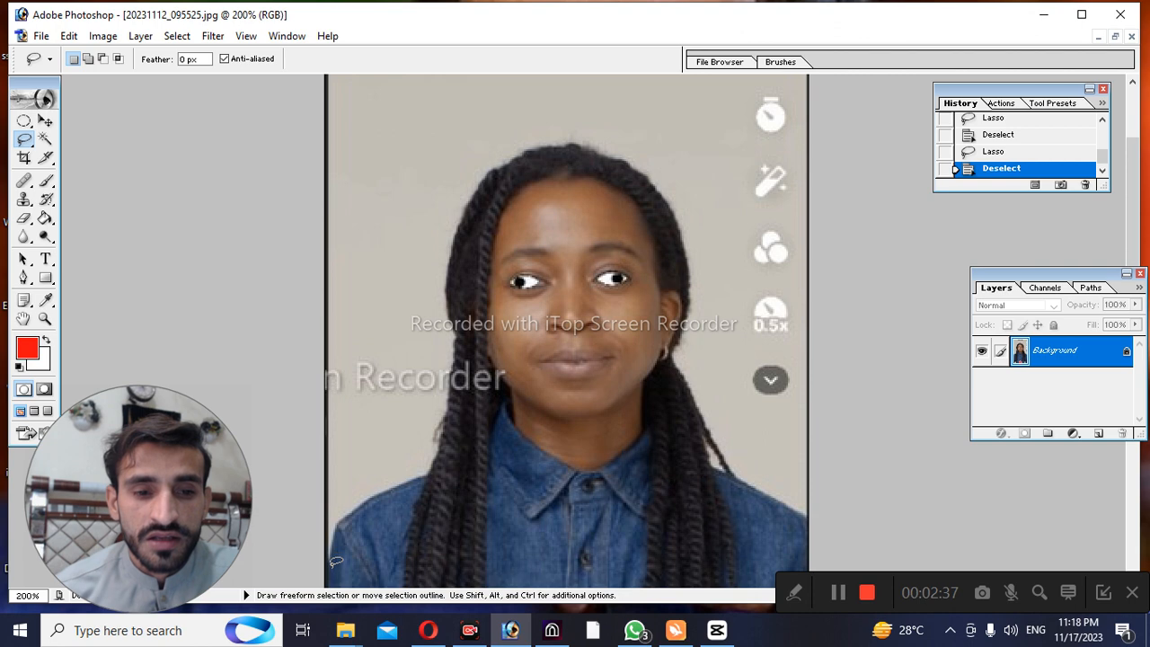
Lasso the background area between the photo's left edge, the hair and the shoulder freehand, and clear it
{"action": "mouse_move", "coordinate": [342, 515]}
{"action": "left_mouse_down"}
{"action": "mouse_move", "coordinate": [382, 512]}
{"action": "mouse_move", "coordinate": [442, 469]}
{"action": "left_mouse_up"}
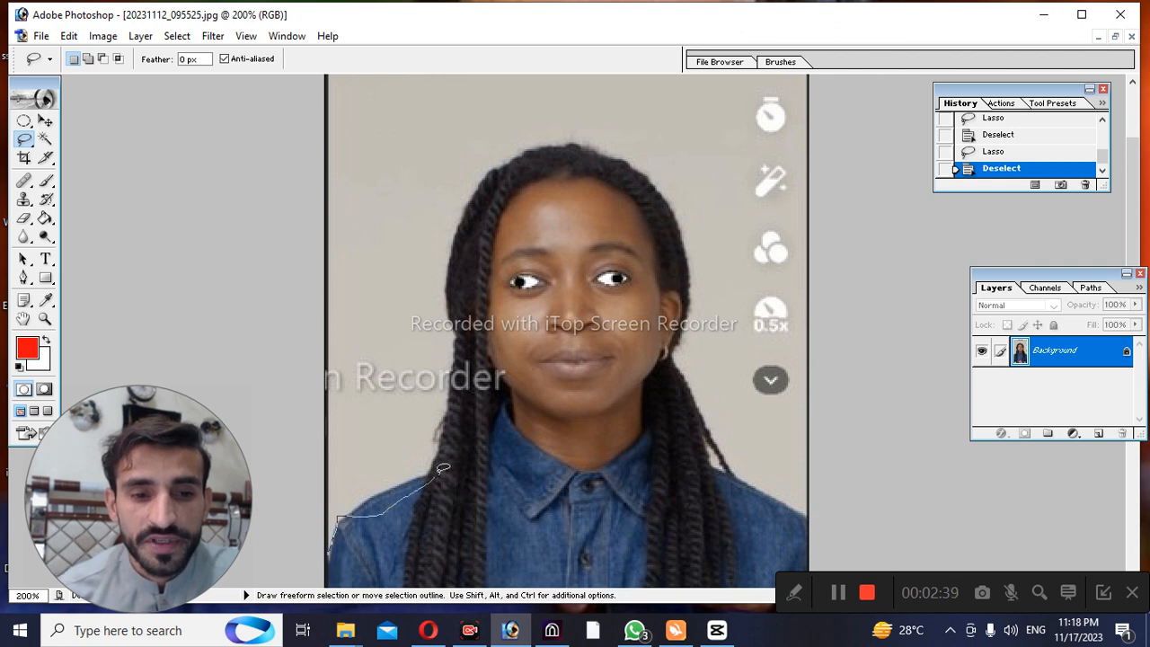
{"action": "mouse_move", "coordinate": [469, 384]}
{"action": "left_mouse_down"}
{"action": "mouse_move", "coordinate": [437, 266]}
{"action": "mouse_move", "coordinate": [406, 233]}
{"action": "mouse_move", "coordinate": [330, 261]}
{"action": "mouse_move", "coordinate": [286, 321]}
{"action": "mouse_move", "coordinate": [281, 465]}
{"action": "mouse_move", "coordinate": [297, 500]}
{"action": "left_mouse_up"}
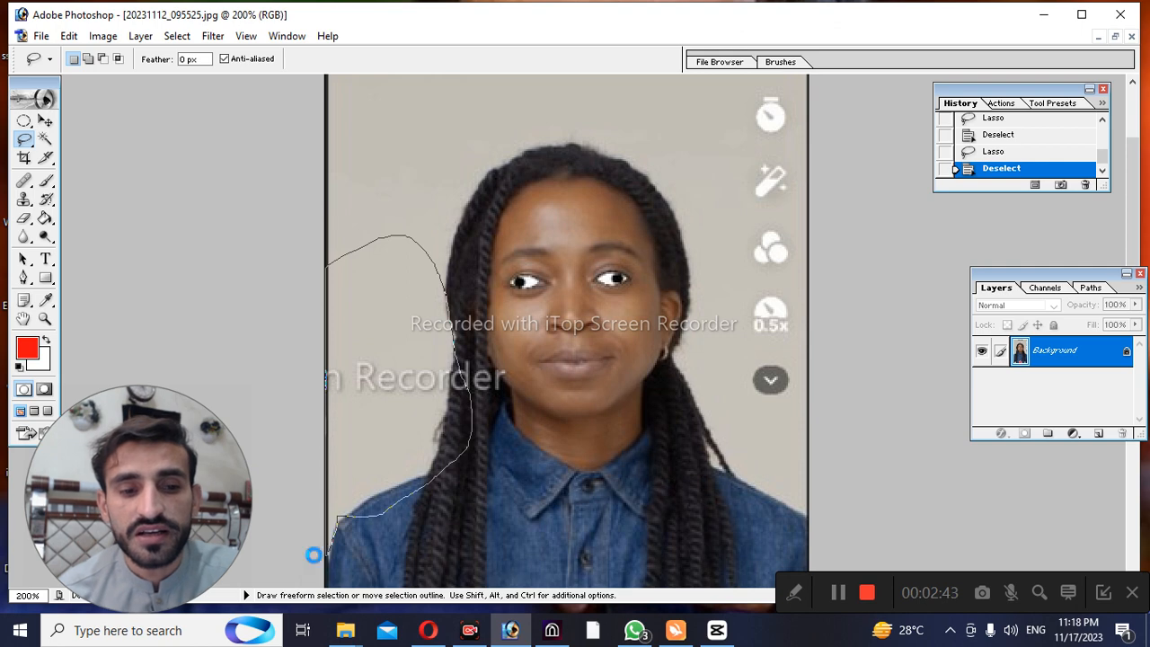
{"action": "left_click_drag", "start_coordinate": [313, 554], "coordinate": [325, 550]}
{"action": "key", "text": "Delete"}
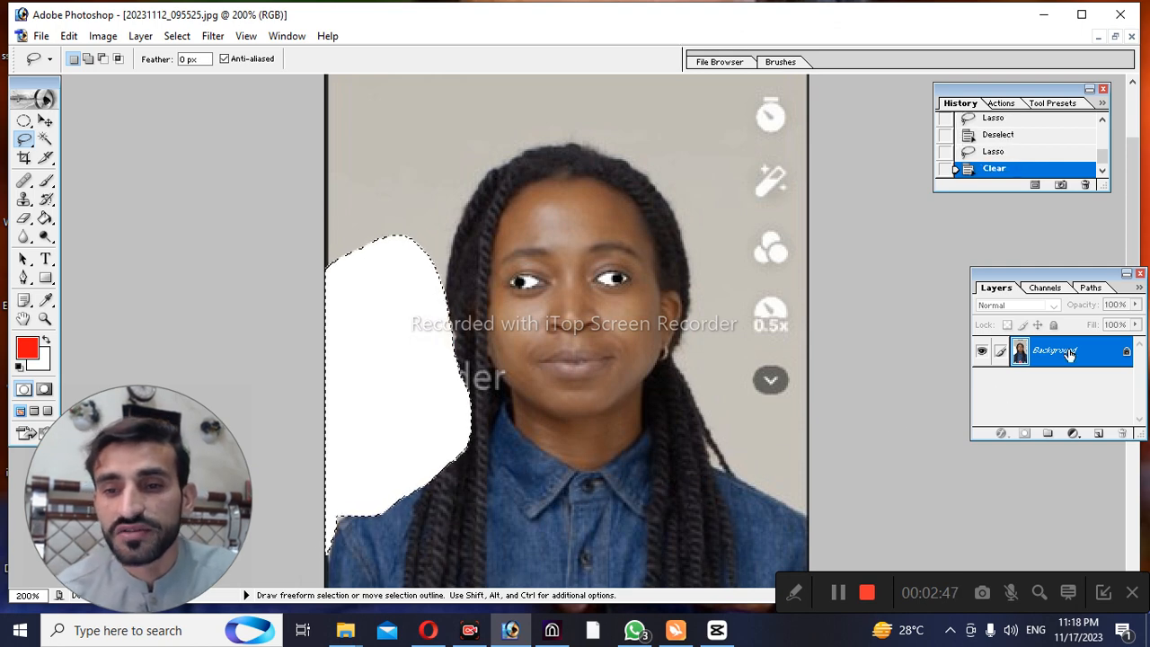
Convert the Background into a regular layer with default settings and clear the selected area to transparency, leaving nothing selected
{"action": "double_click", "coordinate": [1069, 353]}
{"action": "key", "text": "Return"}
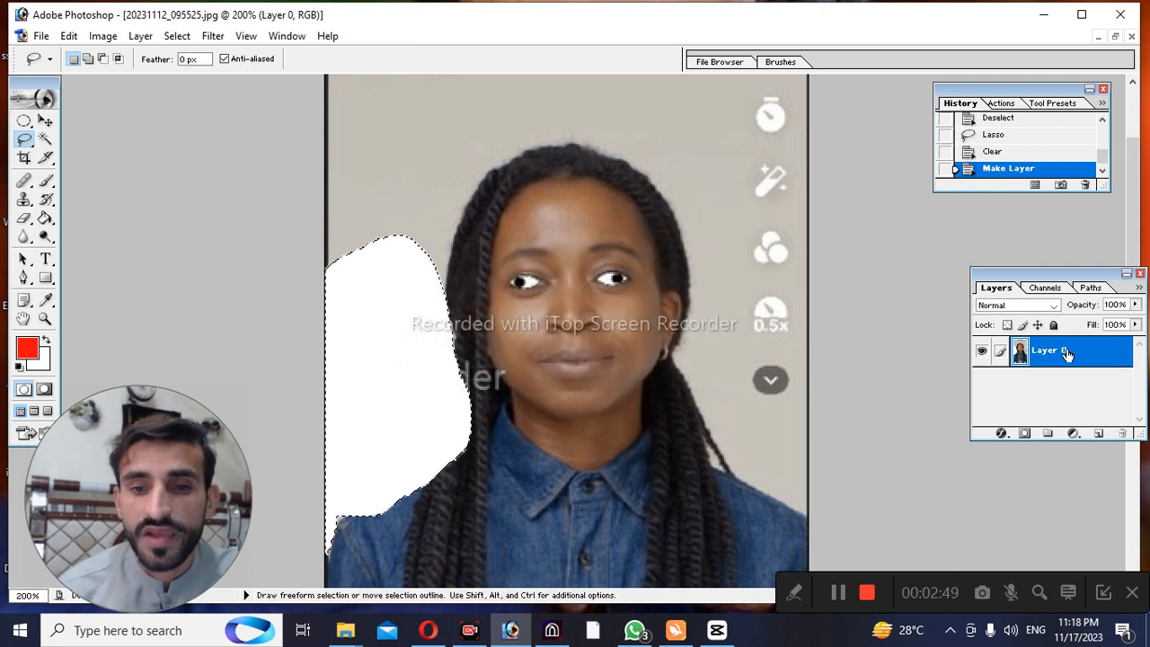
{"action": "key", "text": "Delete"}
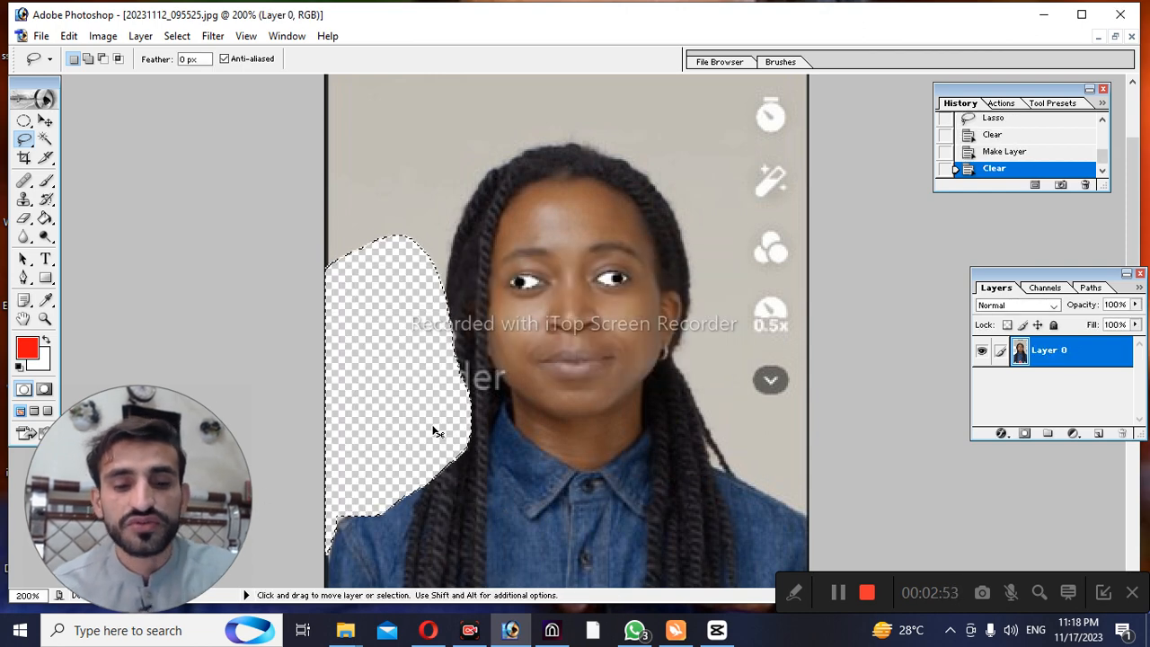
{"action": "scroll", "coordinate": [433, 431], "scroll_direction": "down", "scroll_amount": 1}
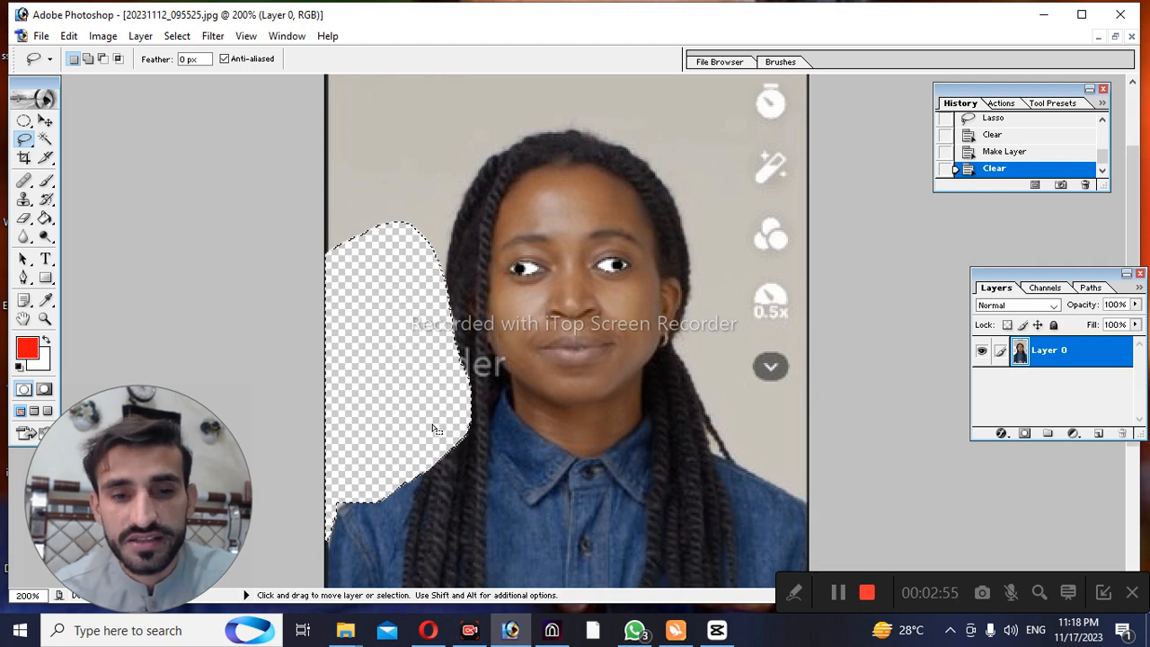
{"action": "key", "text": "ctrl+d"}
Try to undo the deselection and delete its state from the history
{"action": "key", "text": "ctrl+z"}
{"action": "key", "text": "ctrl+z"}
{"action": "key", "text": "ctrl+z"}
{"action": "key", "text": "ctrl+z"}
{"action": "key", "text": "ctrl+z"}
{"action": "key", "text": "ctrl+z"}
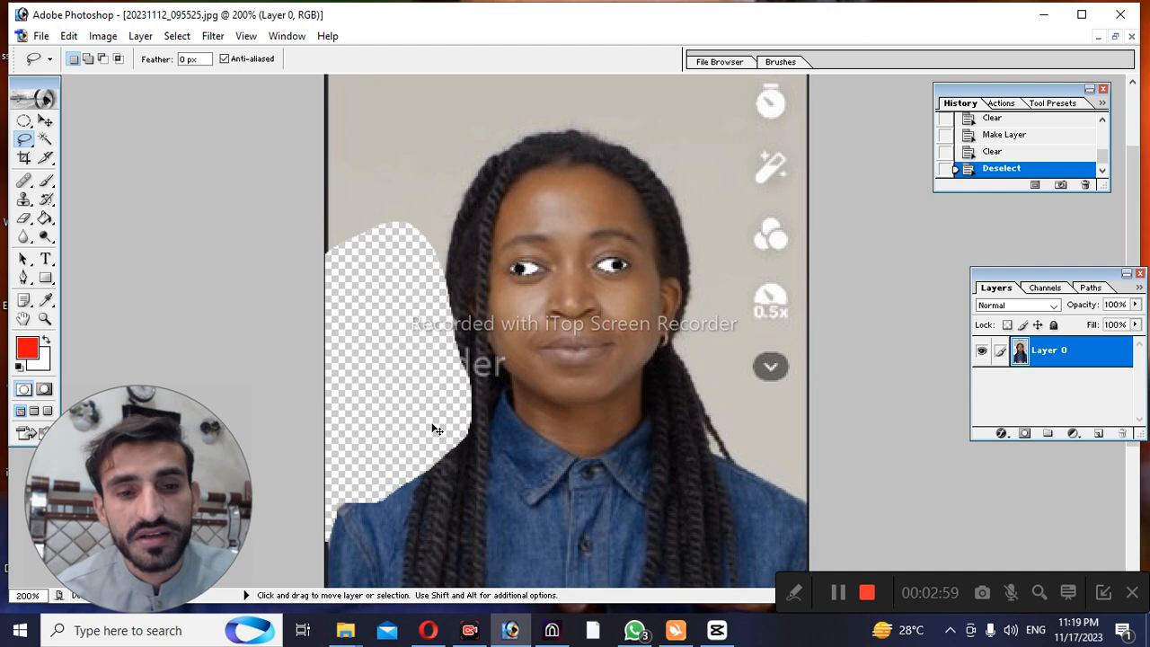
{"action": "key", "text": "ctrl+z"}
{"action": "key", "text": "ctrl+z"}
{"action": "key", "text": "ctrl+z"}
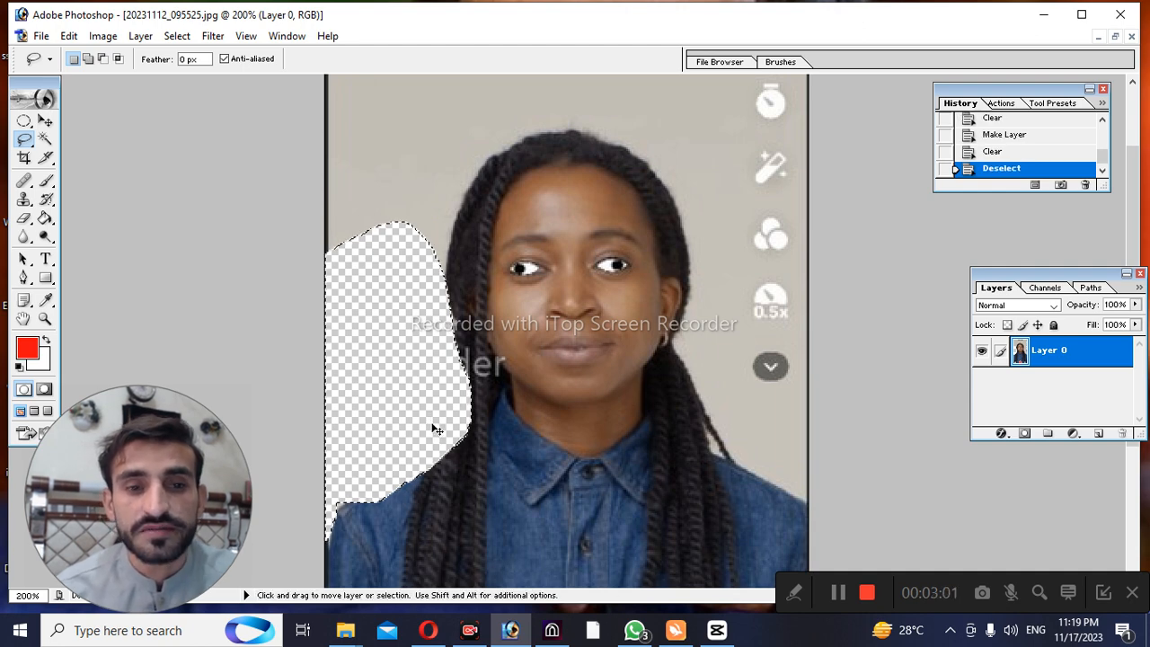
{"action": "key", "text": "ctrl+z"}
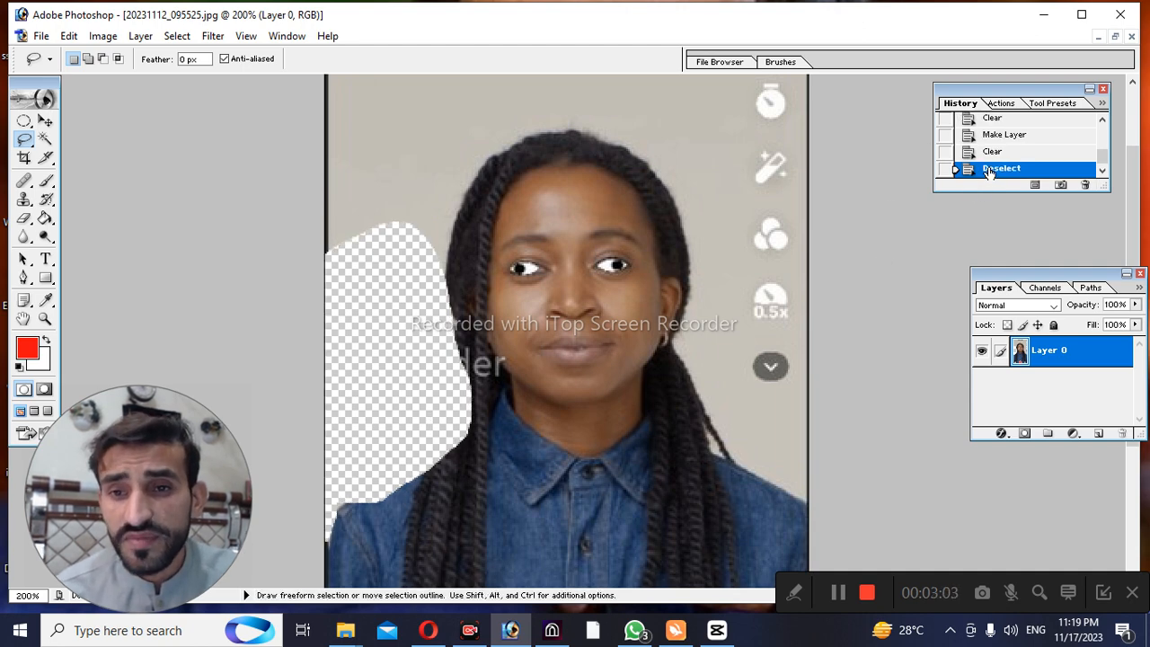
{"action": "left_click", "coordinate": [1085, 185]}
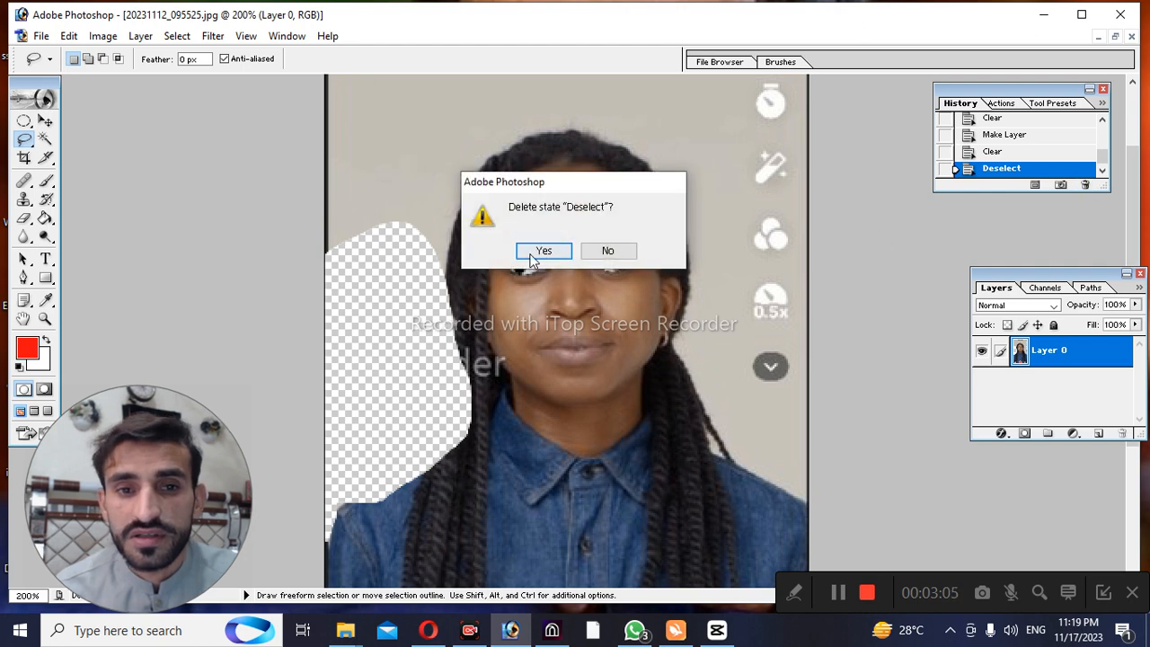
{"action": "left_click", "coordinate": [538, 250]}
{"action": "left_click", "coordinate": [479, 351]}
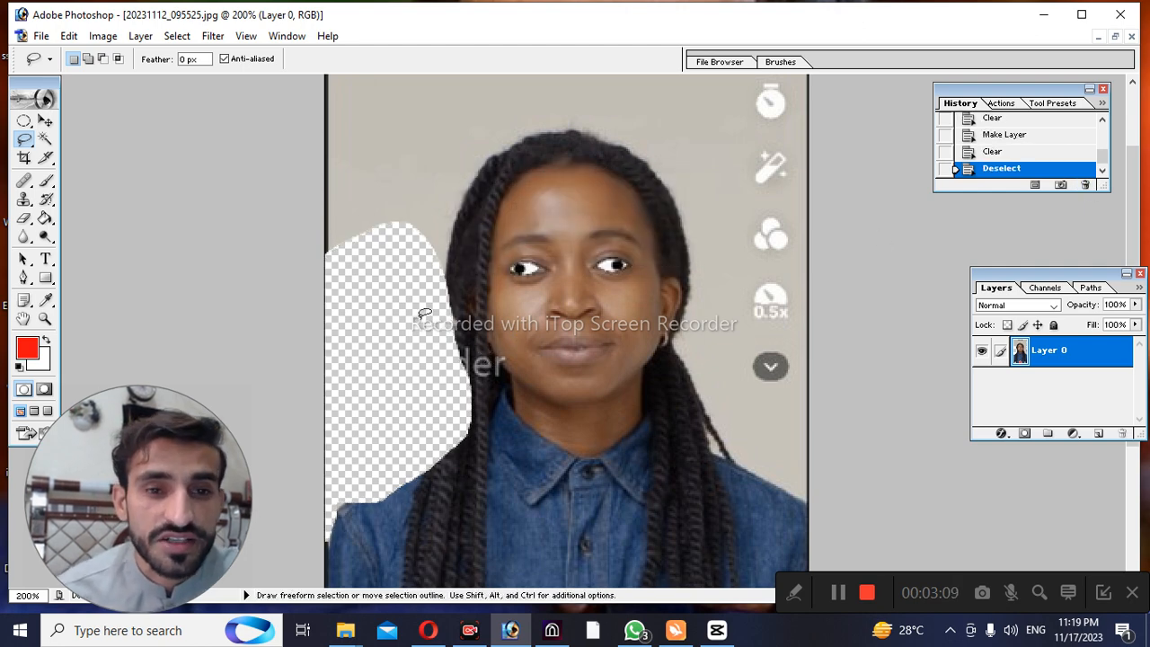
Use the Polygonal Lasso Tool to trace the hair's outer edge from the left side over the crown to the right ear
{"action": "left_click", "coordinate": [25, 139]}
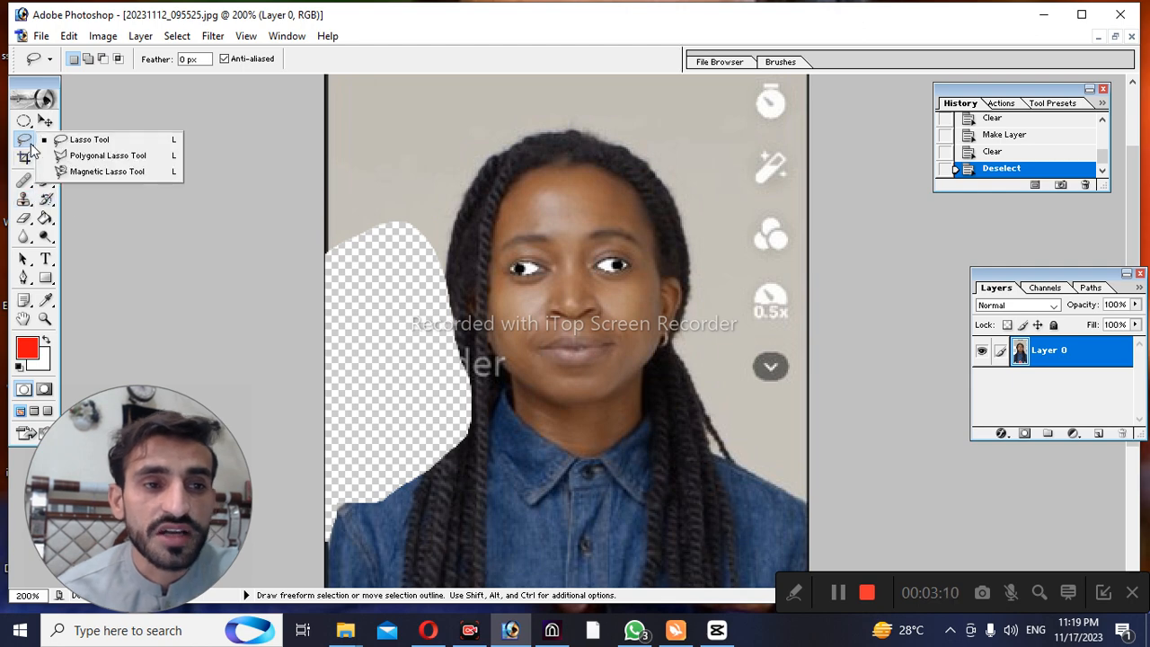
{"action": "left_click", "coordinate": [94, 157]}
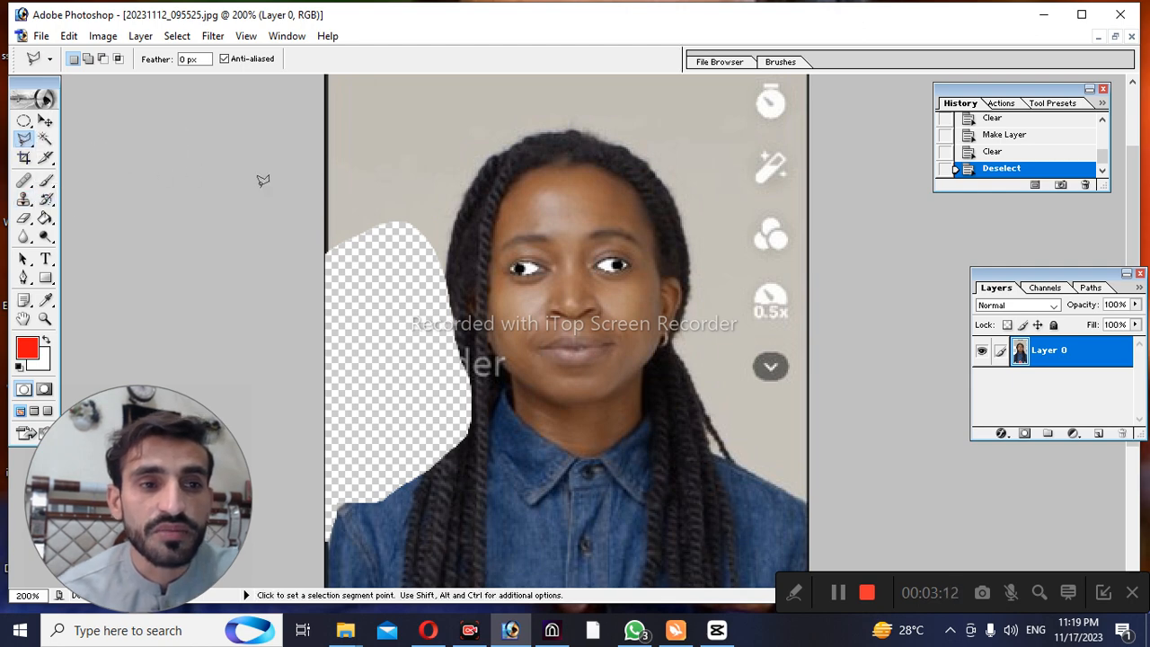
{"action": "left_click", "coordinate": [453, 232]}
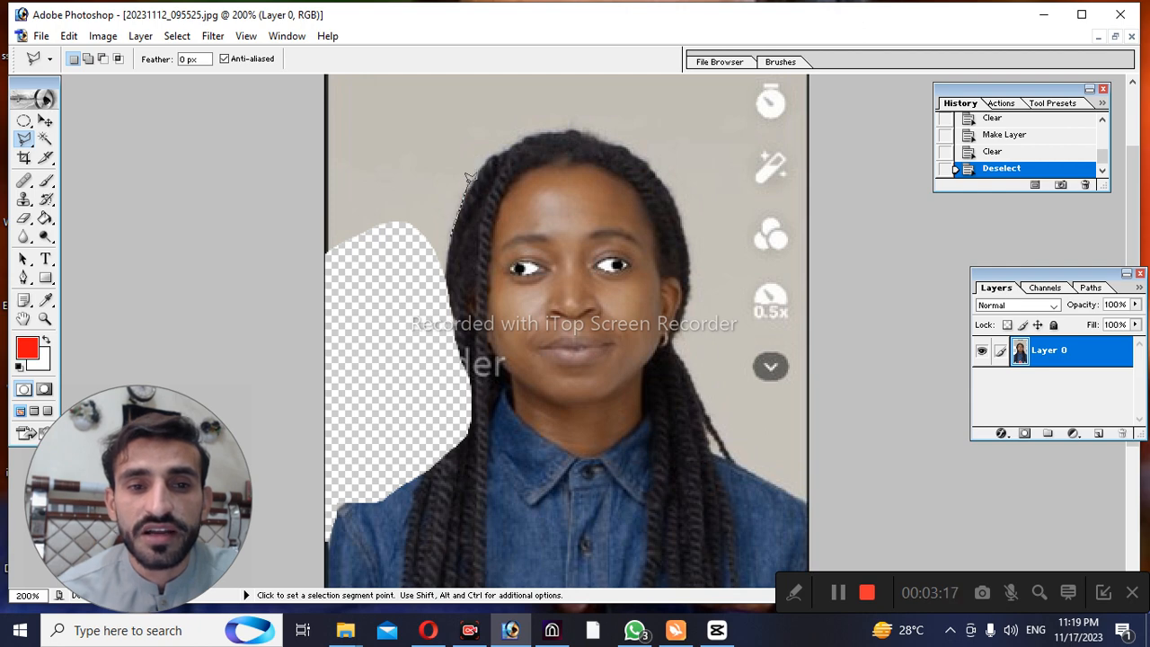
{"action": "left_click", "coordinate": [533, 133]}
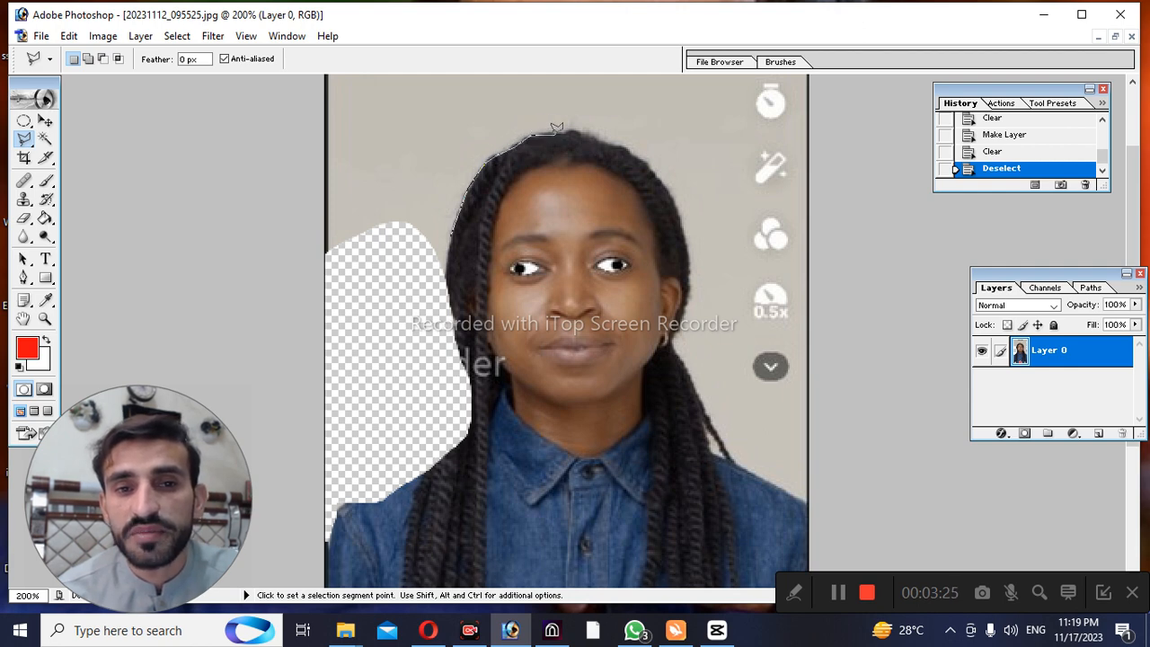
{"action": "left_click", "coordinate": [554, 132]}
{"action": "left_click", "coordinate": [578, 132]}
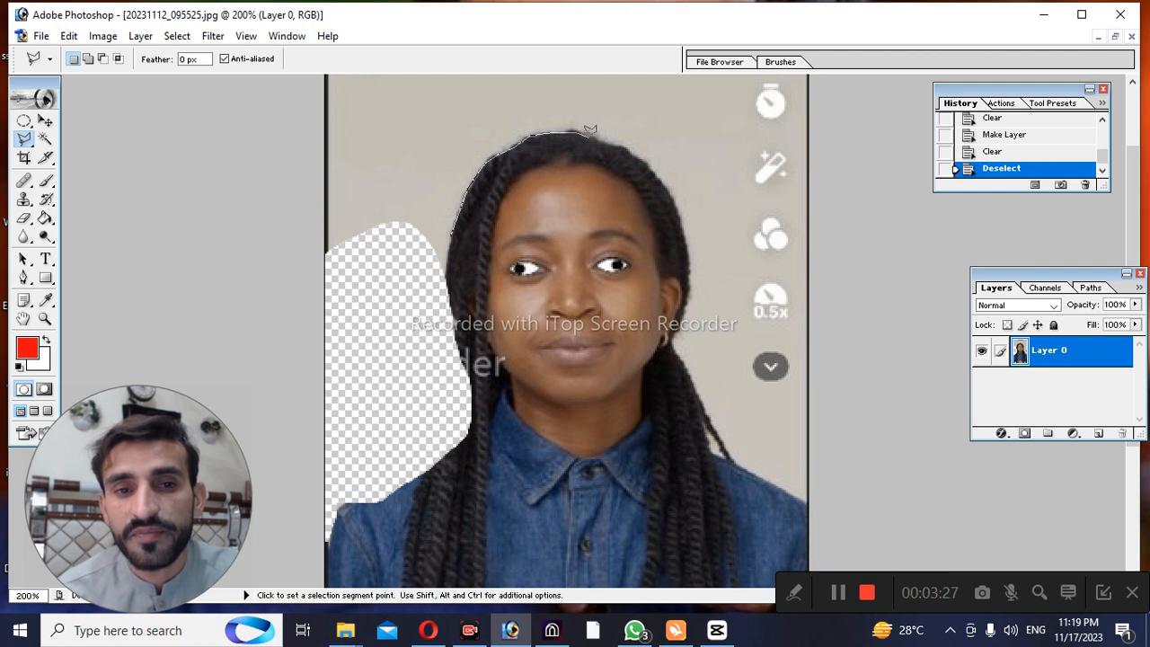
{"action": "left_click", "coordinate": [612, 146]}
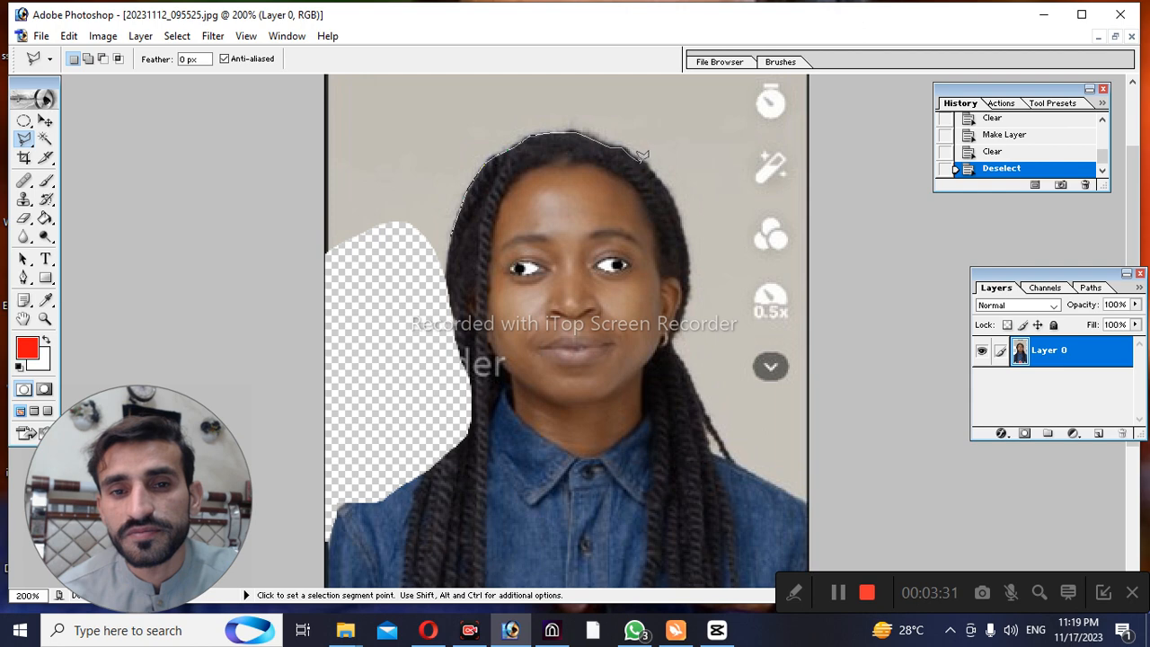
{"action": "left_click", "coordinate": [660, 180]}
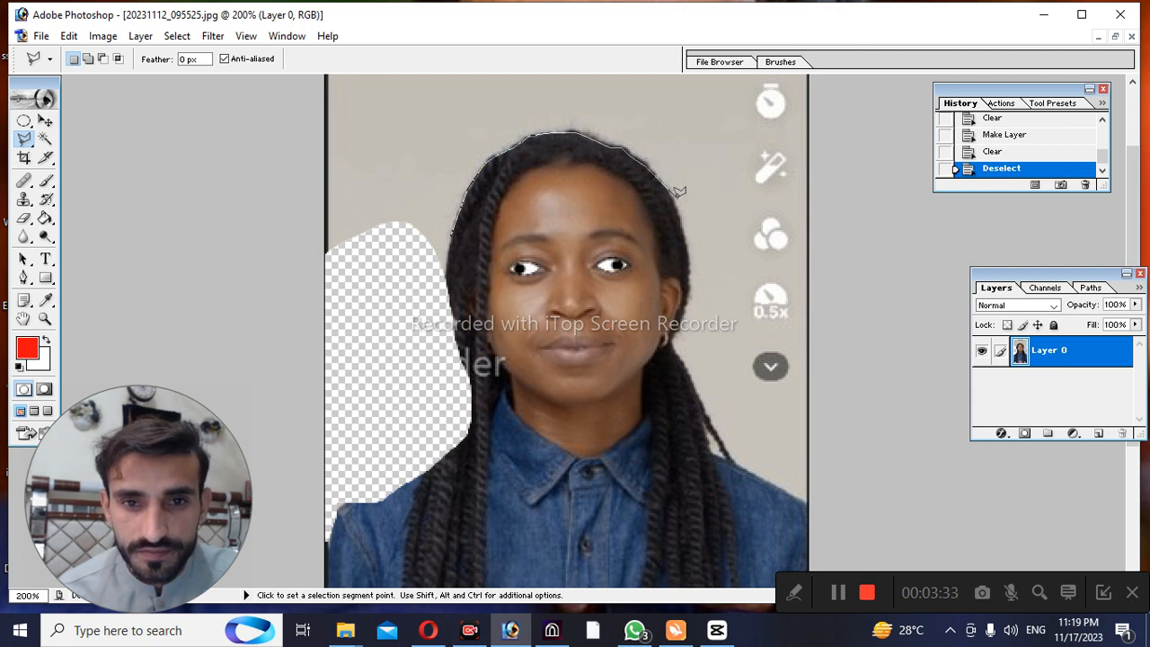
{"action": "left_click", "coordinate": [675, 205]}
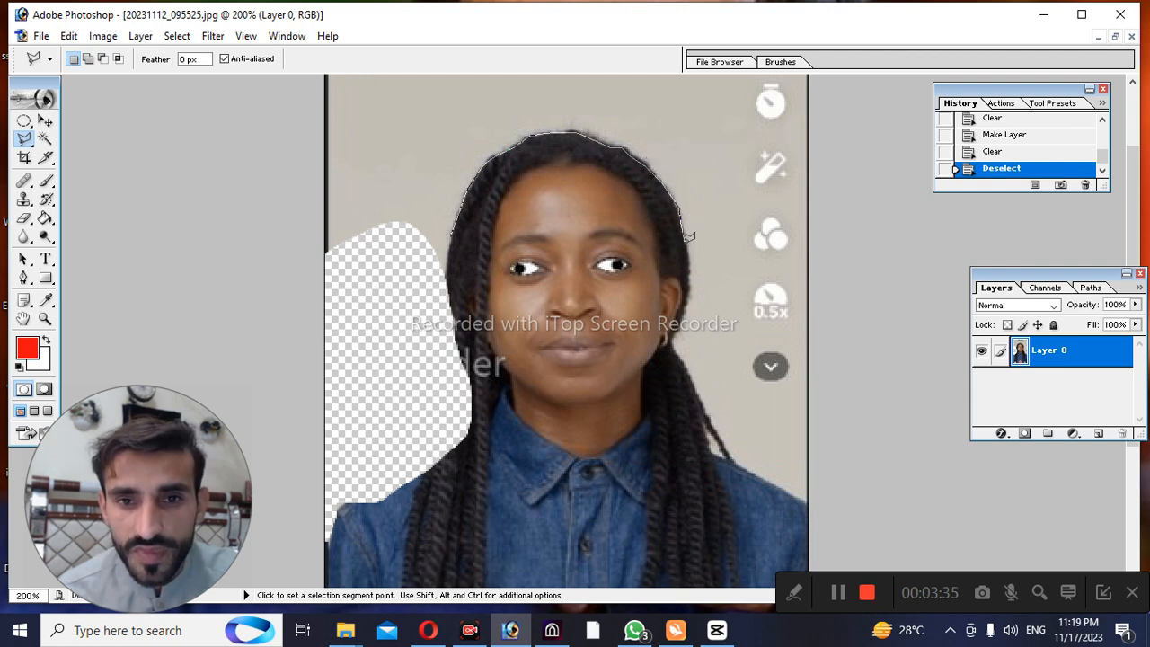
{"action": "left_click", "coordinate": [688, 262]}
Close the polygonal selection through the background above the head, clear the enclosed area to transparency, and deselect
{"action": "left_click", "coordinate": [725, 216]}
{"action": "left_click", "coordinate": [709, 162]}
{"action": "left_click", "coordinate": [543, 121]}
{"action": "left_click", "coordinate": [474, 120]}
{"action": "left_click", "coordinate": [435, 200]}
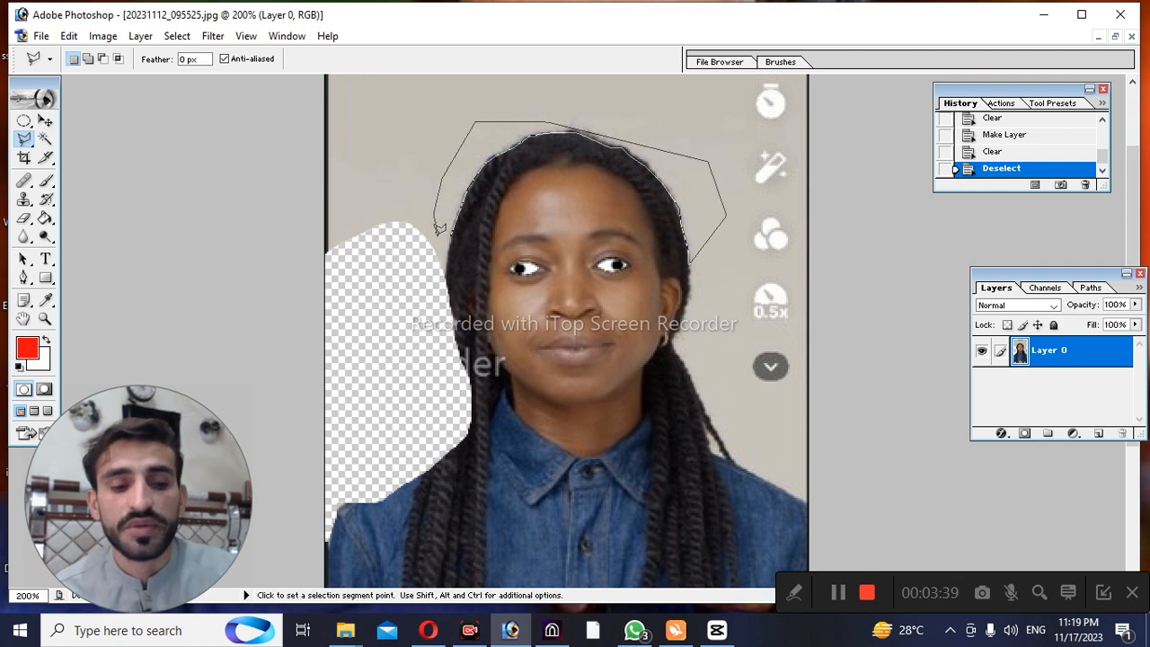
{"action": "double_click", "coordinate": [439, 230]}
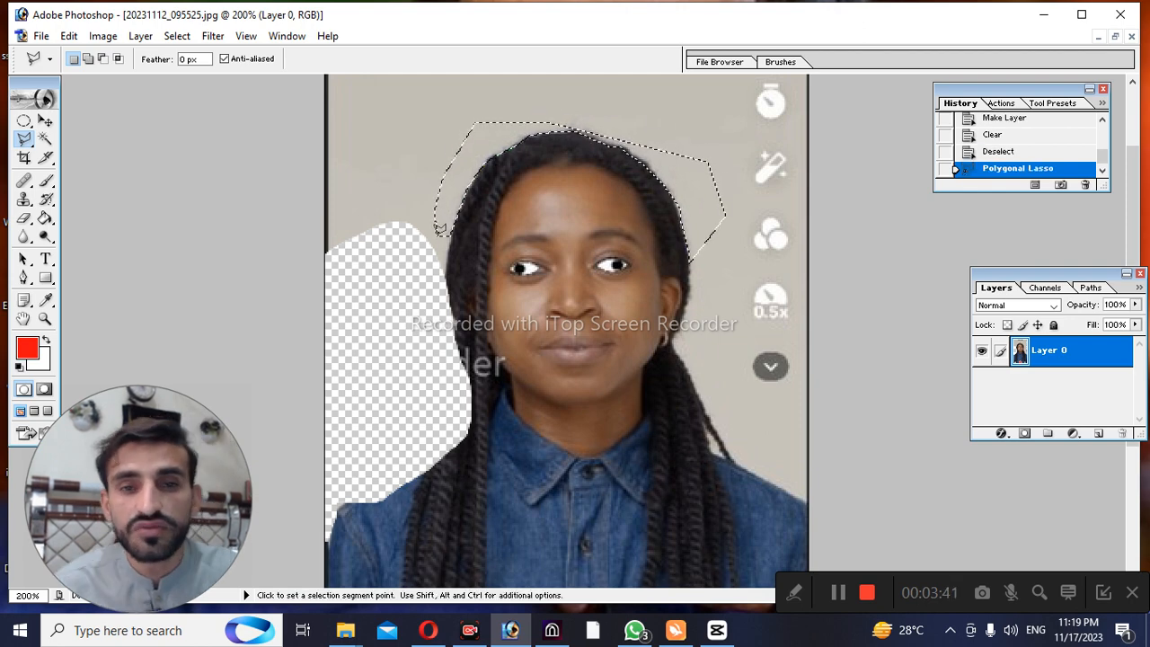
{"action": "key", "text": "Delete"}
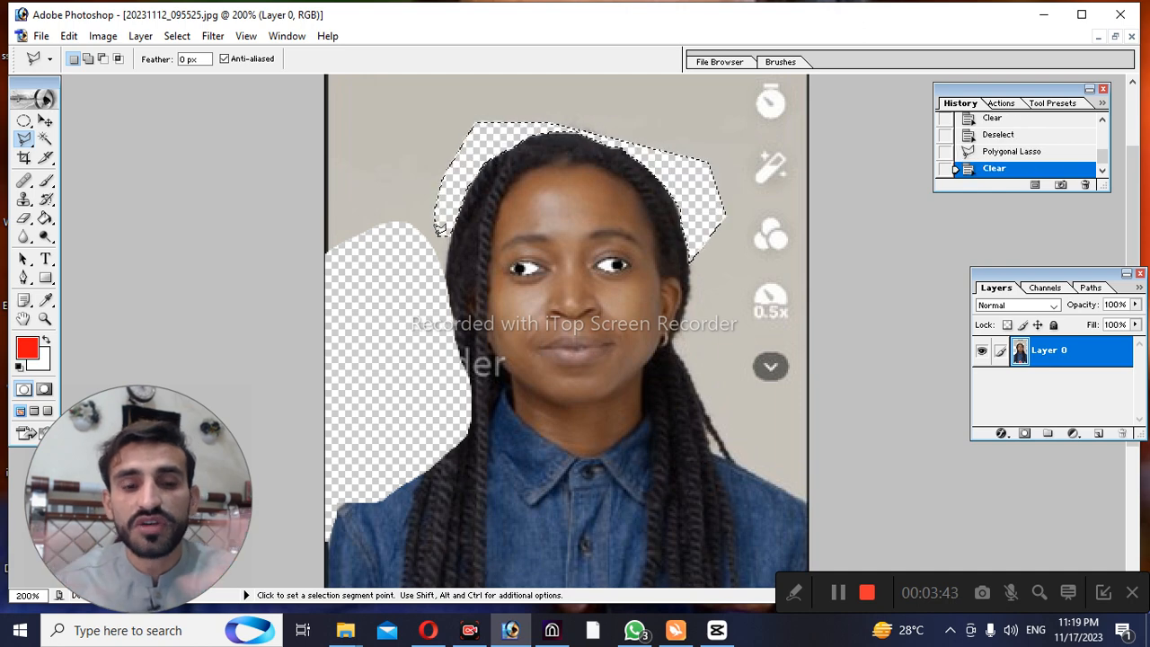
{"action": "key", "text": "ctrl+d"}
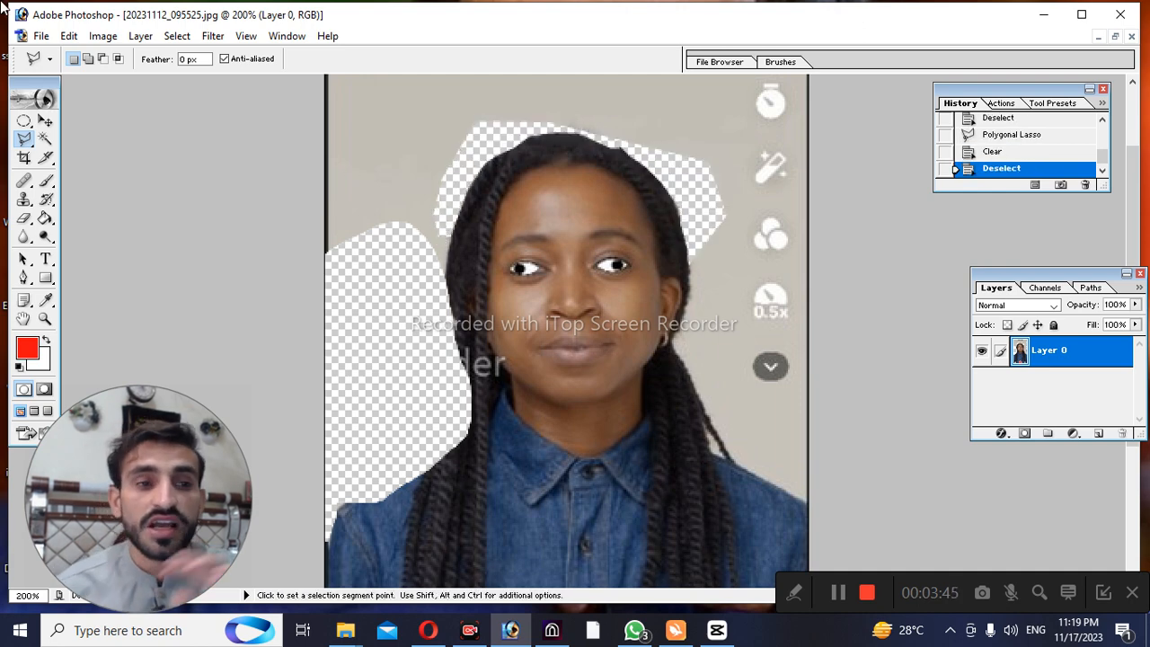
Trace the hair's outer edge with the Magnetic Lasso Tool, close the selection across the face, clear the enclosed area, and deselect
{"action": "left_click_drag", "start_coordinate": [23, 138], "coordinate": [85, 171]}
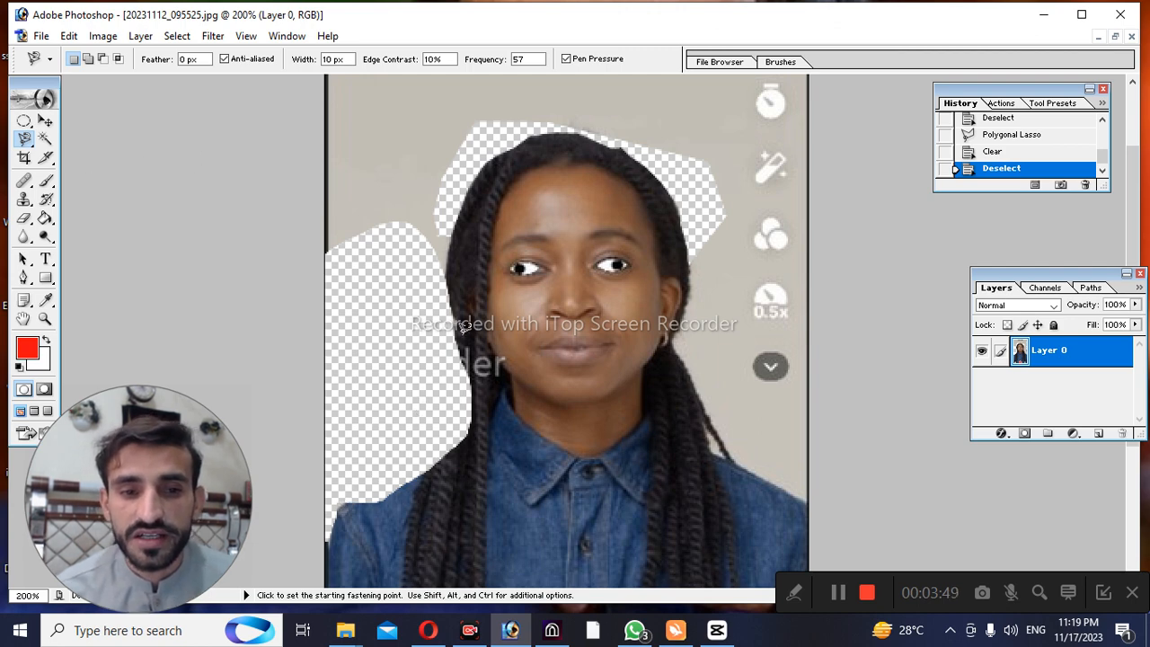
{"action": "left_click", "coordinate": [446, 268]}
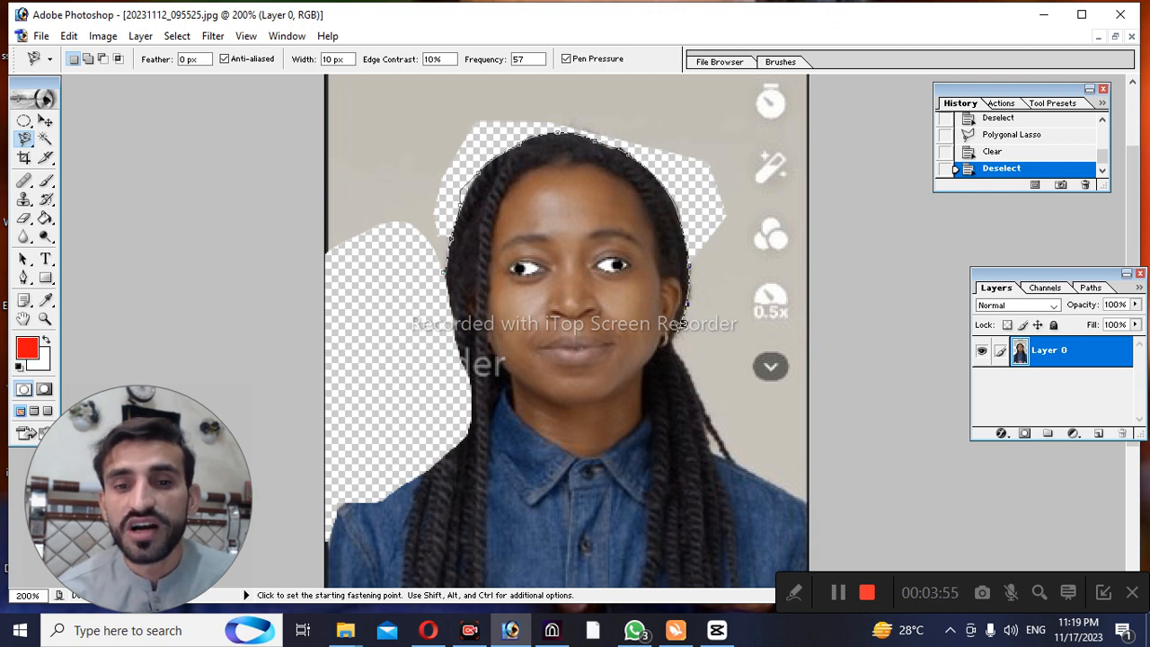
{"action": "double_click", "coordinate": [683, 366]}
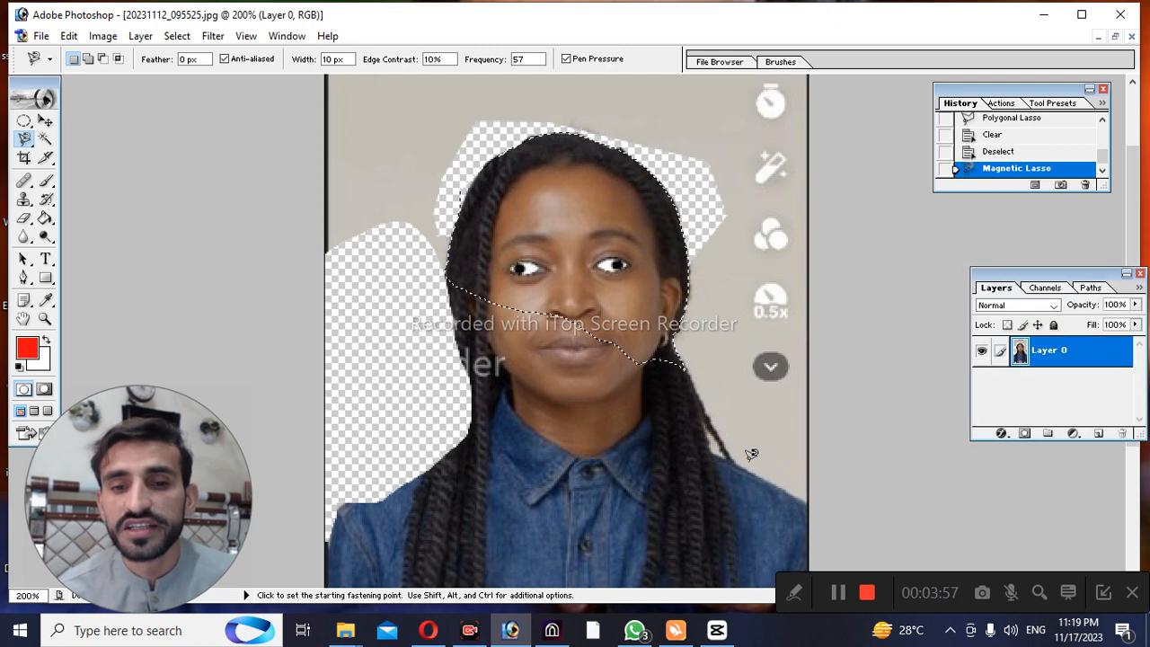
{"action": "key", "text": "Delete"}
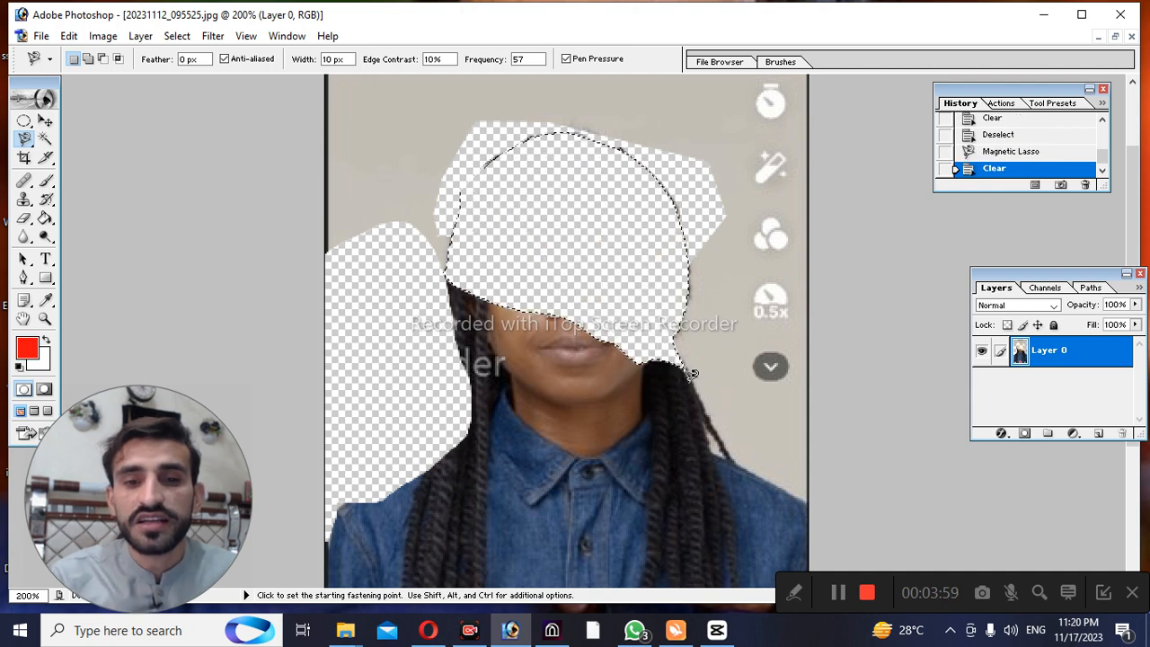
{"action": "key", "text": "ctrl+d"}
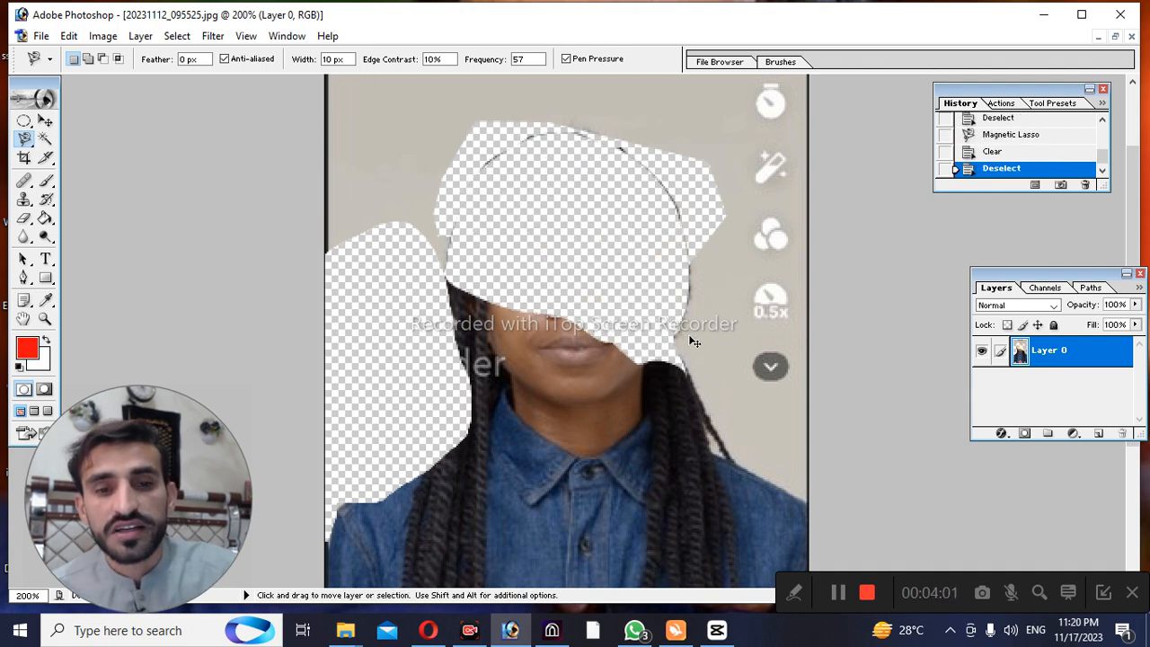
Undo the deselection and delete the Clear state from the history to bring back the head
{"action": "key", "text": "ctrl+z"}
{"action": "key", "text": "ctrl+z"}
{"action": "key", "text": "ctrl+z"}
{"action": "key", "text": "ctrl+z"}
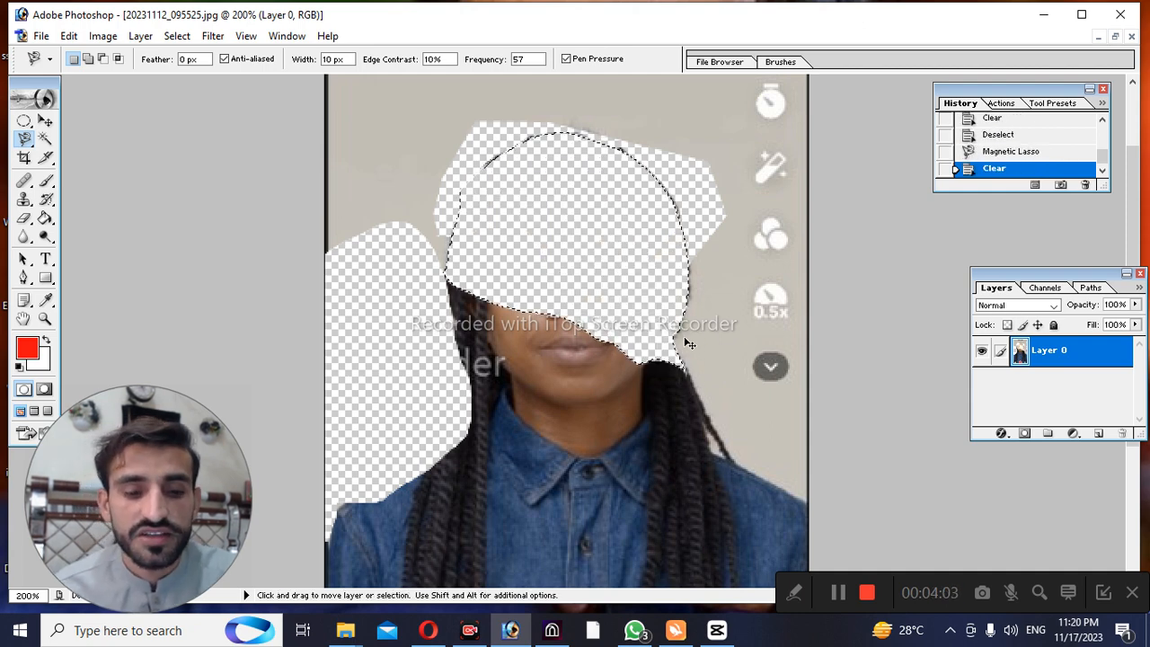
{"action": "scroll", "coordinate": [995, 146], "scroll_direction": "up", "scroll_amount": 5}
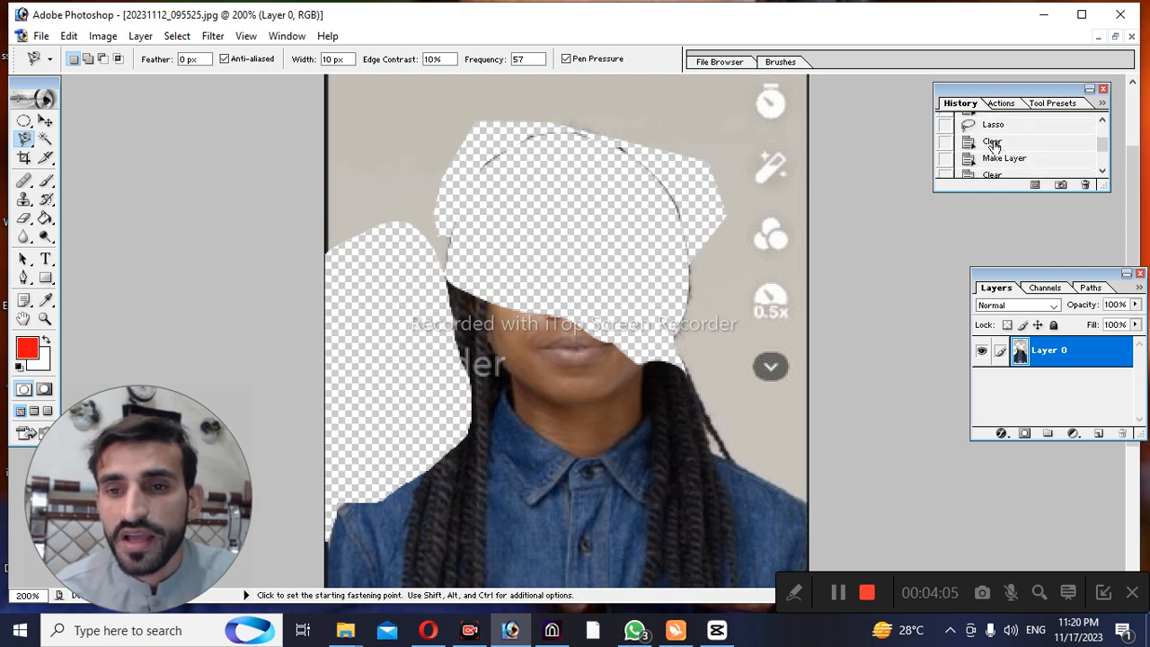
{"action": "left_click", "coordinate": [1084, 184]}
{"action": "left_click", "coordinate": [543, 250]}
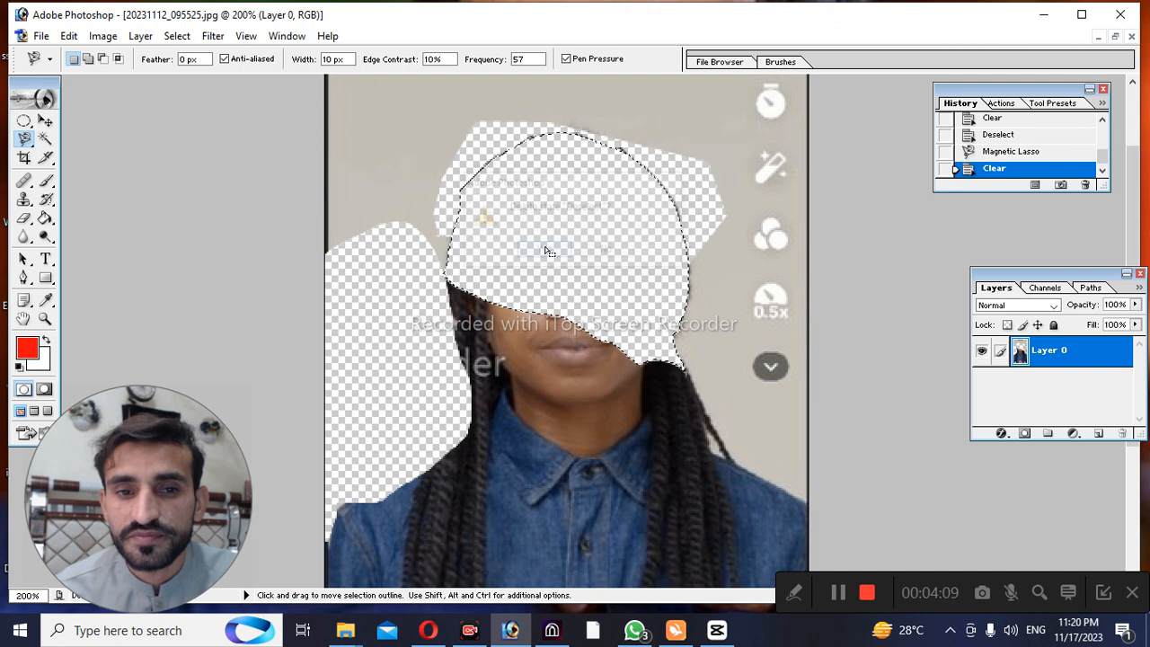
{"action": "right_click", "coordinate": [993, 171]}
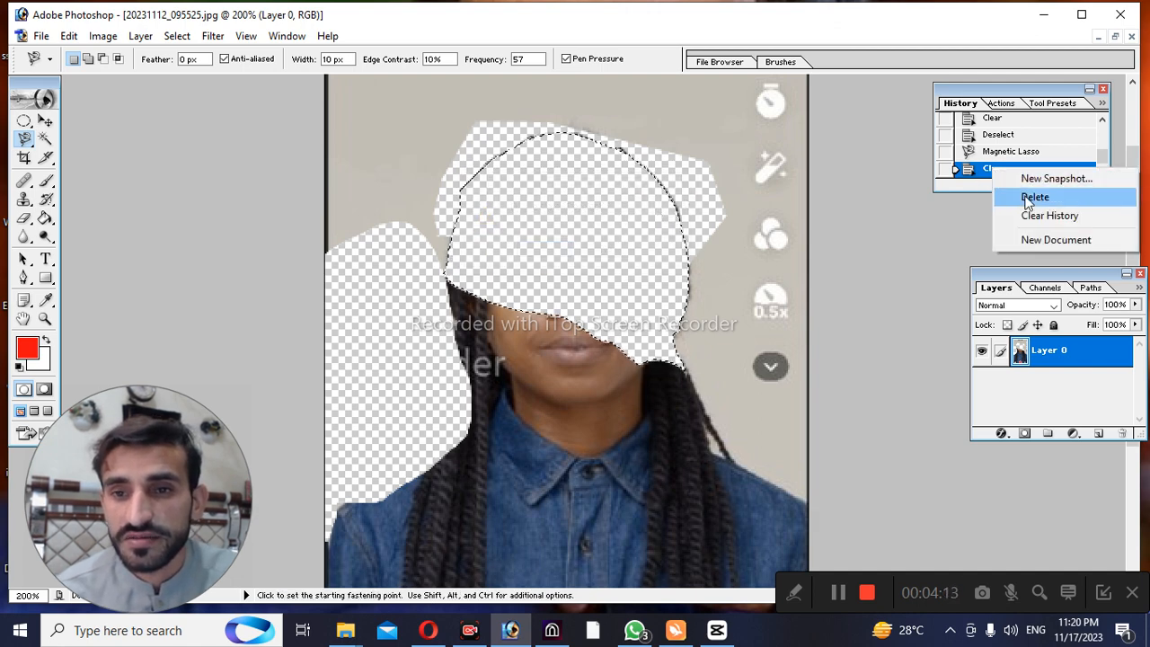
{"action": "left_click", "coordinate": [1026, 195]}
{"action": "left_click", "coordinate": [542, 252]}
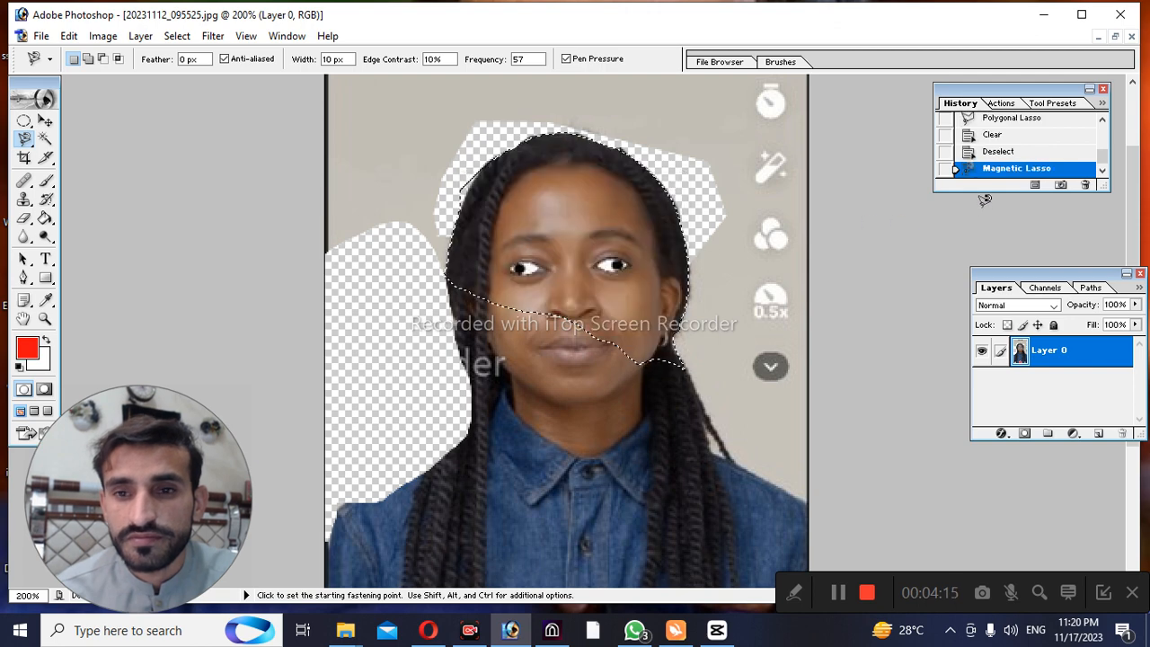
Clear the history list and revert the photo to its original opening snapshot
{"action": "right_click", "coordinate": [995, 170]}
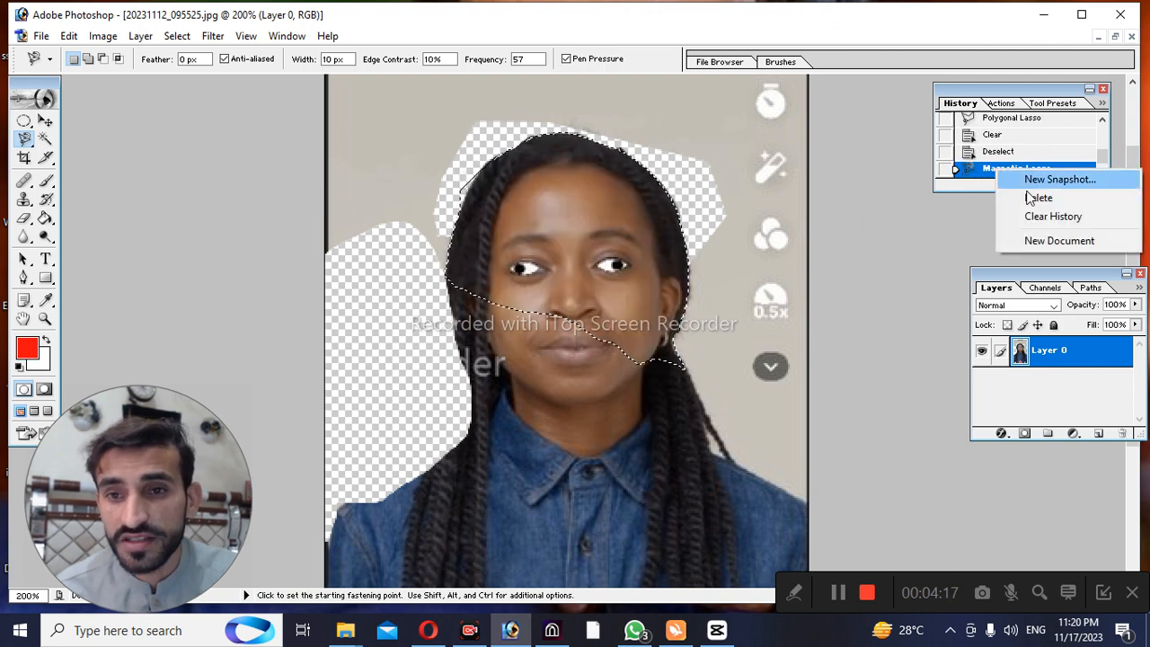
{"action": "left_click", "coordinate": [1033, 217]}
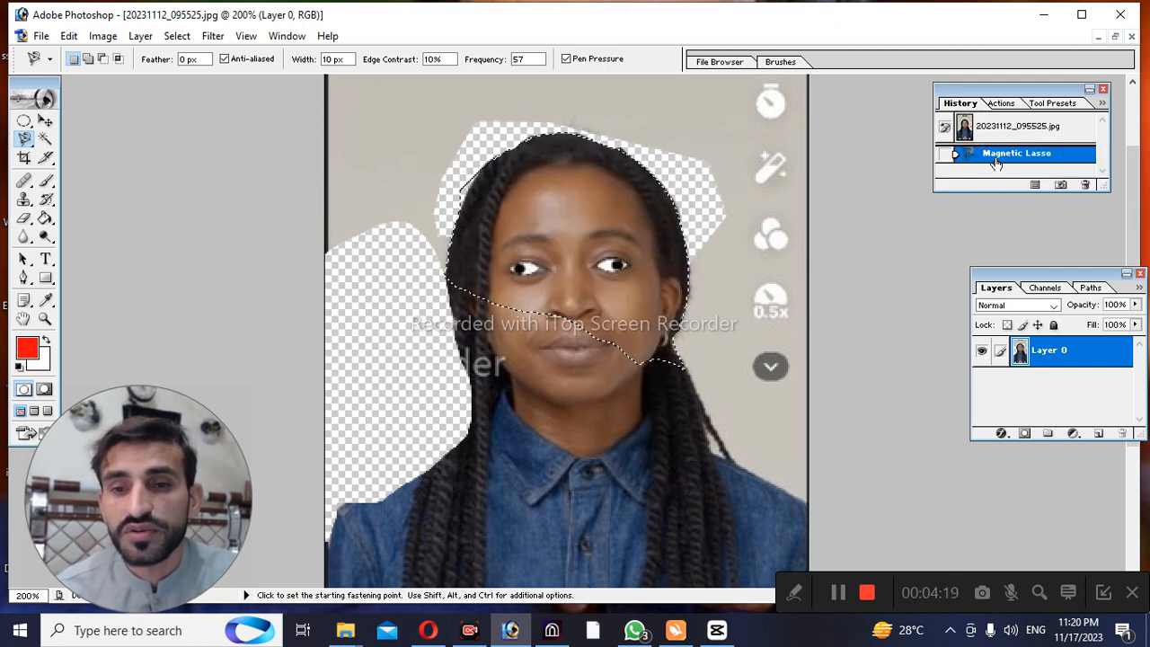
{"action": "left_click", "coordinate": [997, 126]}
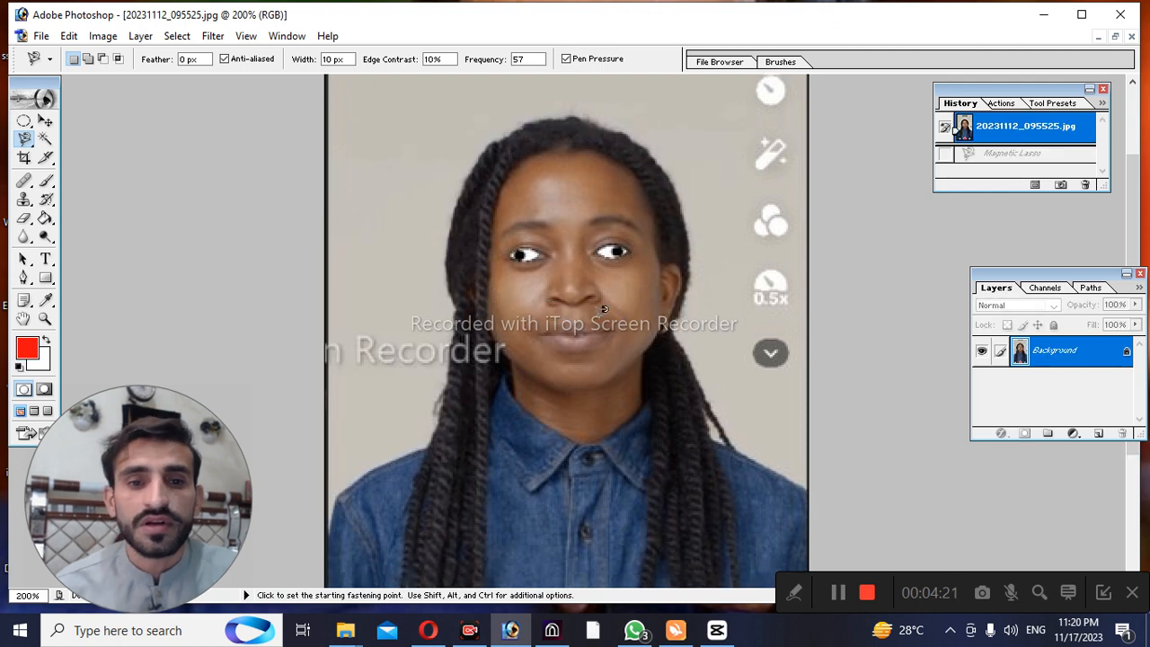
Set the Crop tool to a width of 1.2 in, a height of 1.4 in and a resolution of 300 pixels/inch
{"action": "left_click", "coordinate": [24, 159]}
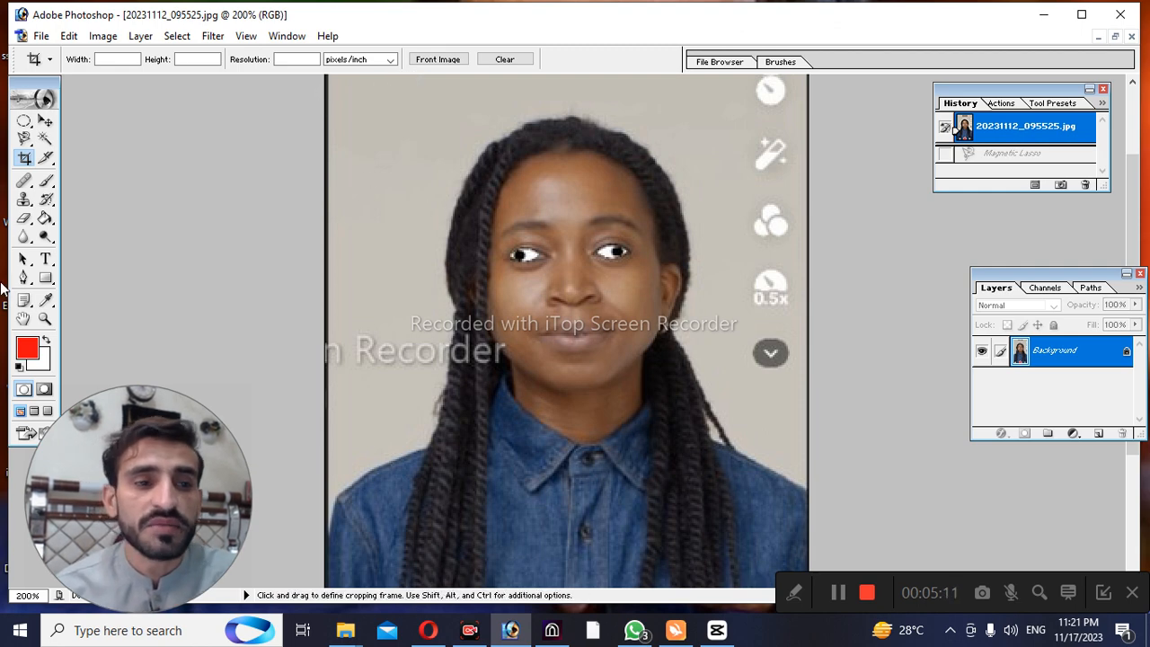
{"action": "left_click", "coordinate": [44, 318]}
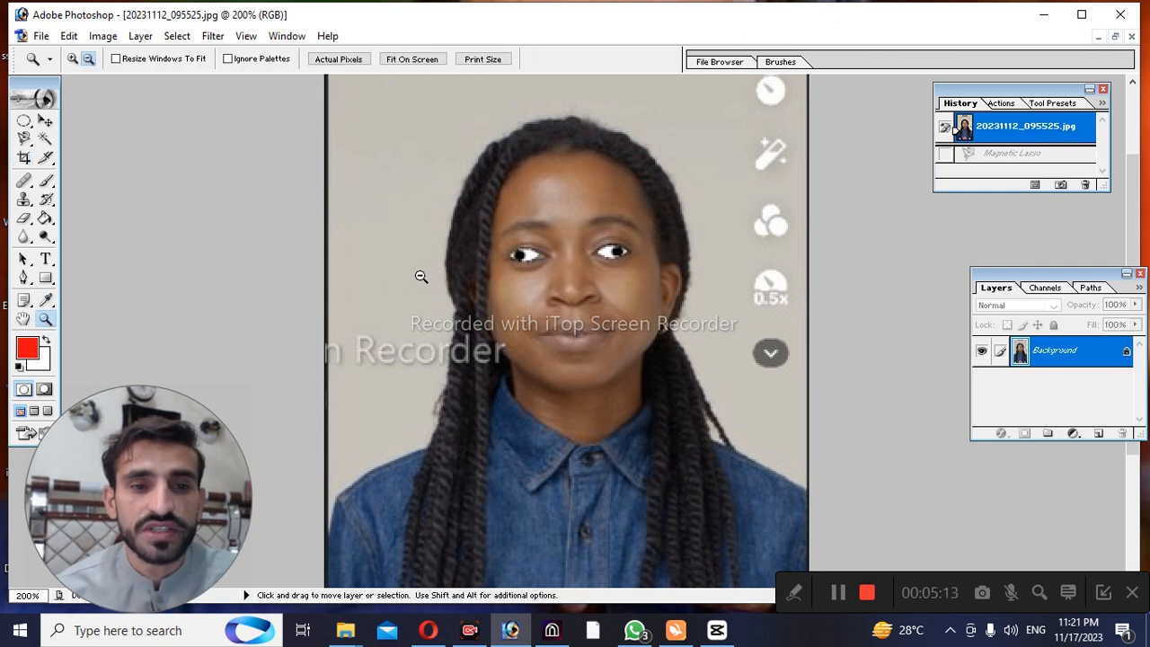
{"action": "left_click", "coordinate": [422, 275]}
{"action": "left_click", "coordinate": [419, 275]}
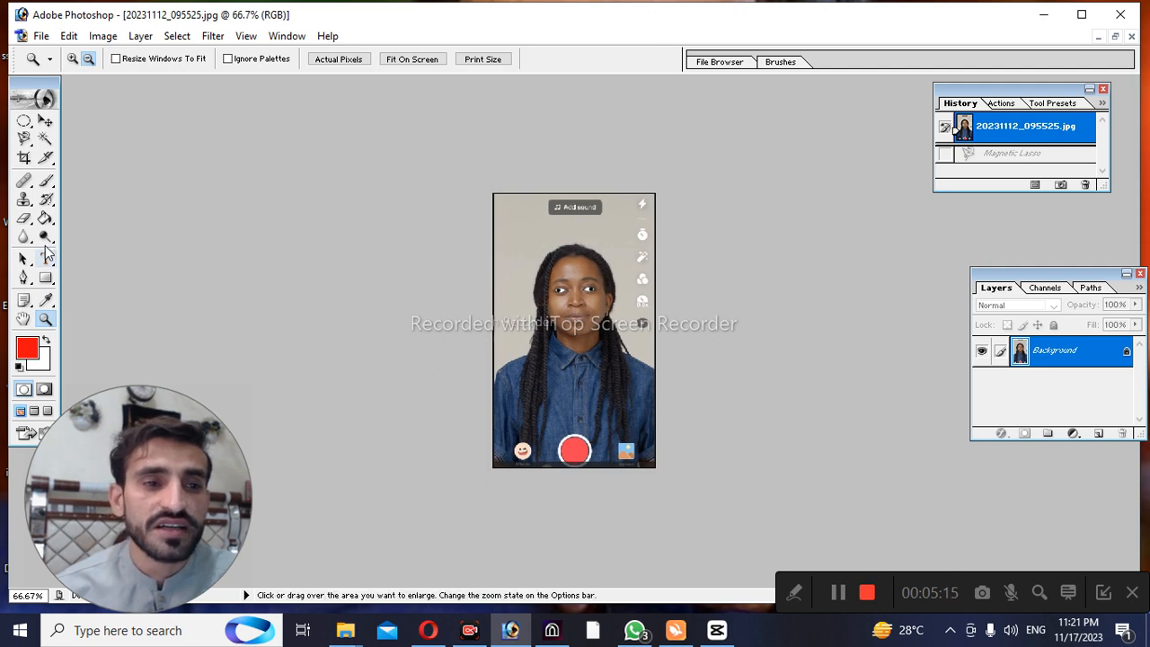
{"action": "left_click", "coordinate": [23, 160]}
{"action": "left_click", "coordinate": [121, 60]}
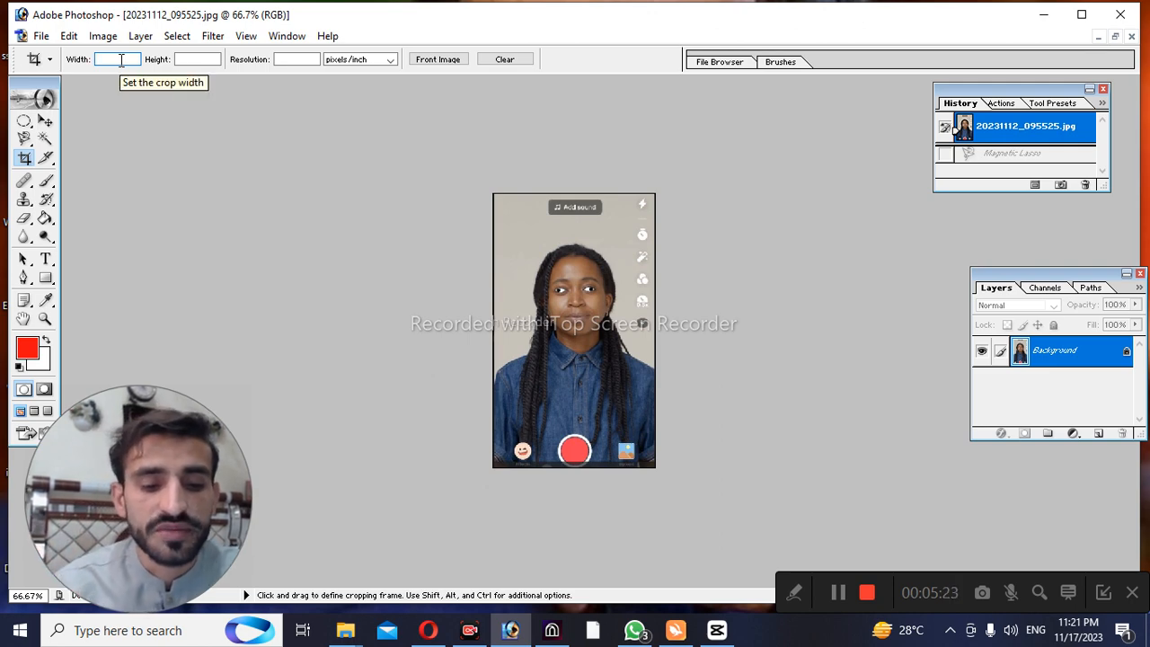
{"action": "type", "text": "1.2"}
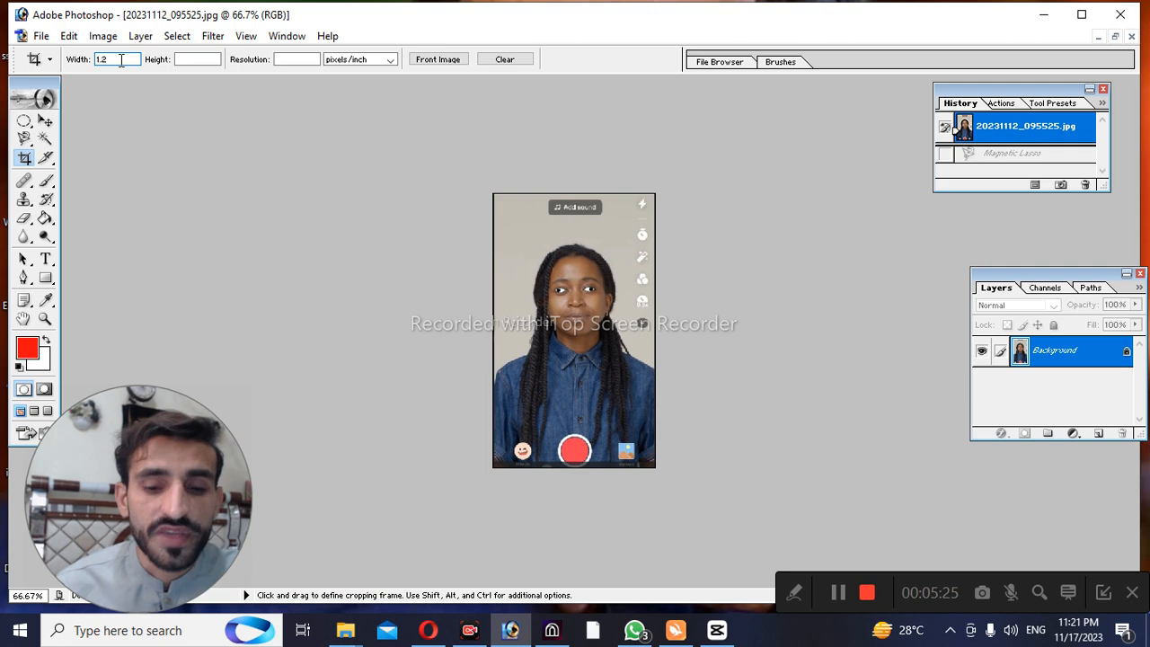
{"action": "key", "text": "Tab"}
{"action": "type", "text": "1.4"}
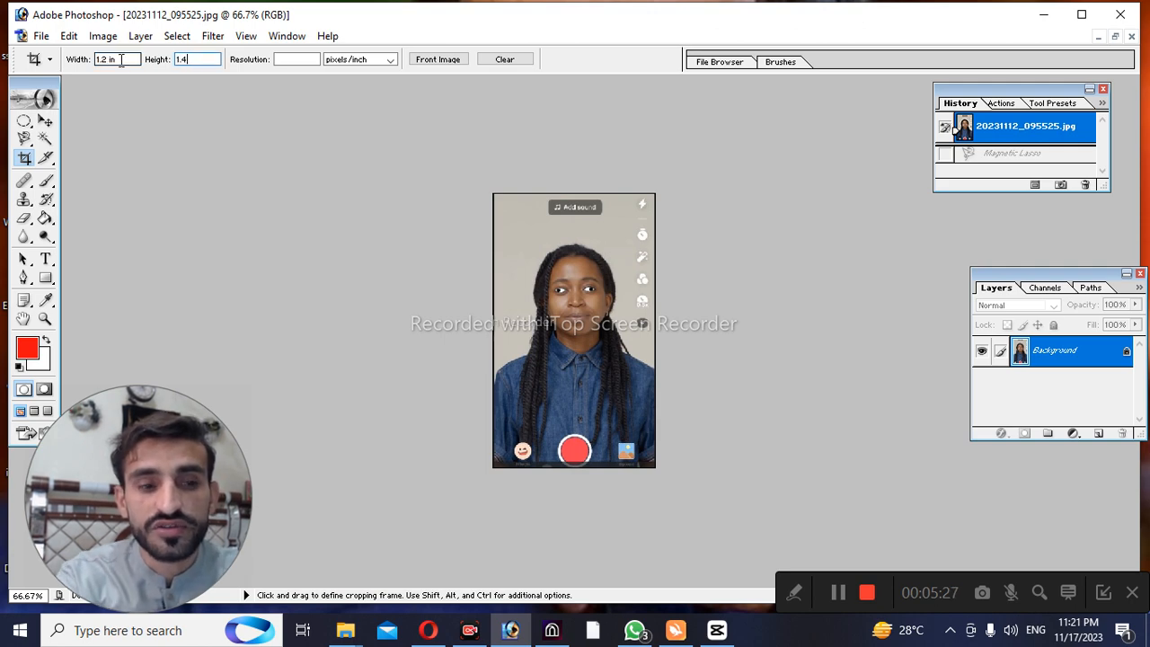
{"action": "left_click", "coordinate": [281, 59]}
{"action": "type", "text": "300"}
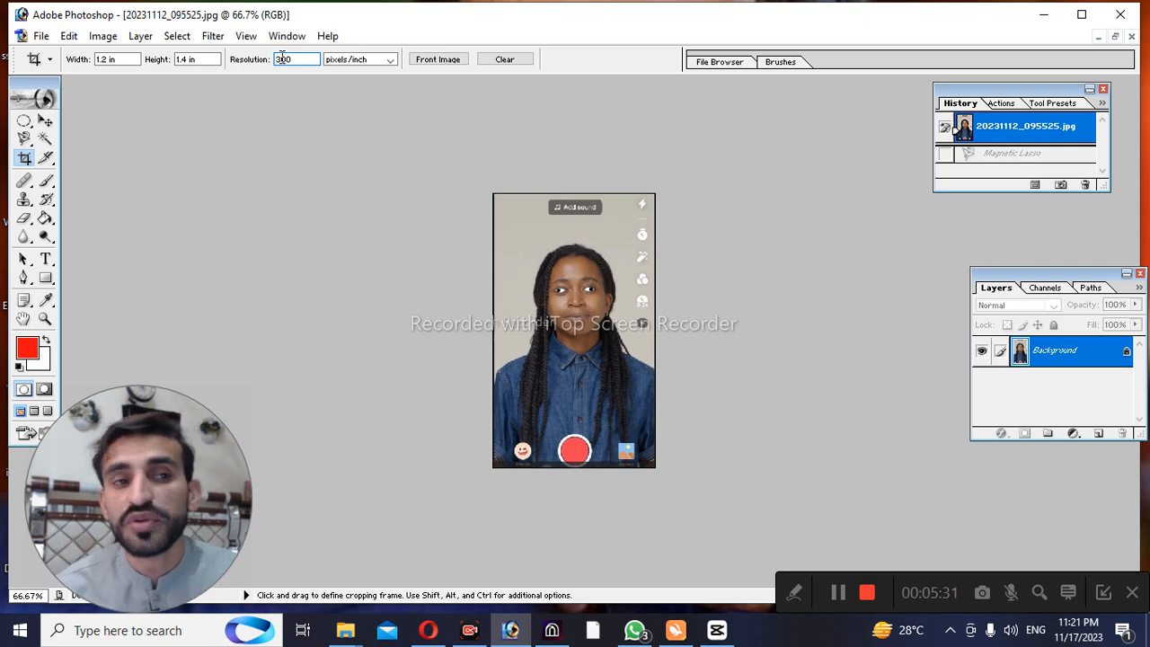
Crop the photo to the person's head and upper body, with the frame moved down from the image's upper edge
{"action": "left_click_drag", "start_coordinate": [491, 194], "coordinate": [662, 419]}
{"action": "left_click_drag", "start_coordinate": [590, 339], "coordinate": [590, 377]}
{"action": "key", "text": "Return"}
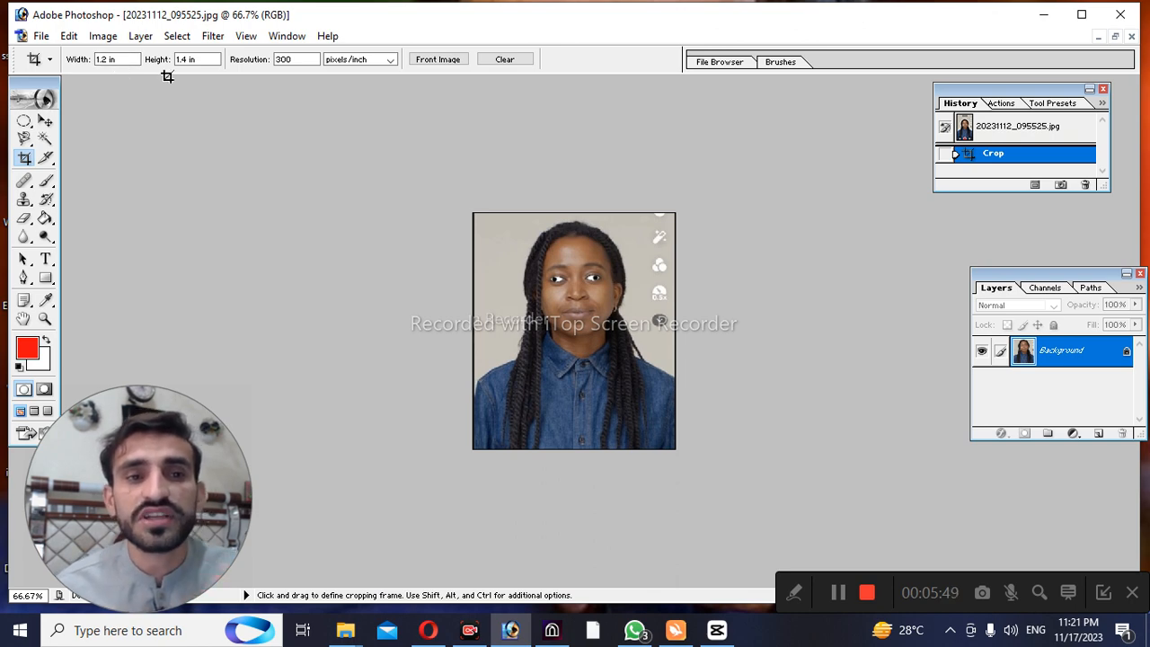
{"action": "left_click", "coordinate": [387, 61]}
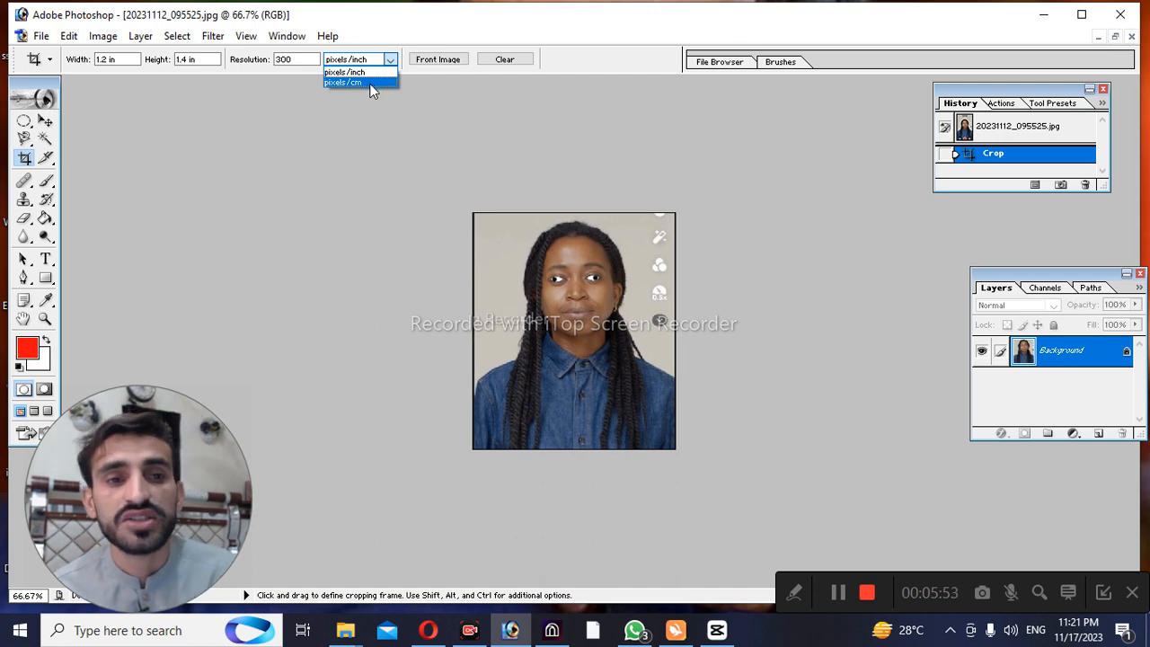
{"action": "left_click", "coordinate": [422, 86]}
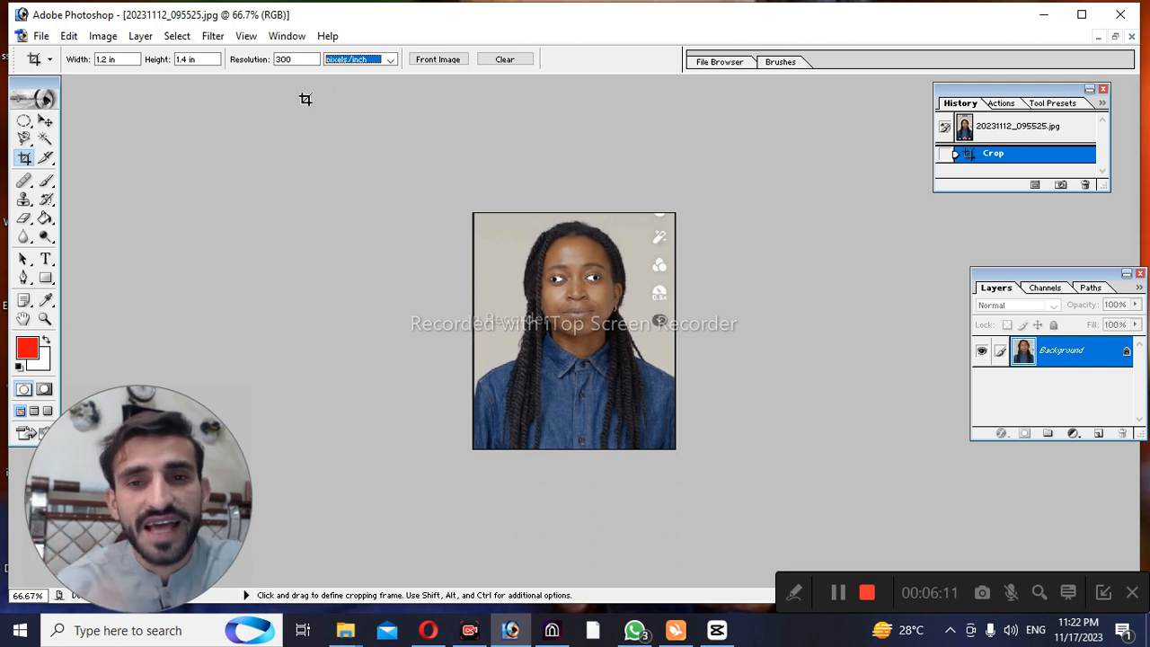
Draw a rectangular slice over the neck and shirt collar with the Slice Tool
{"action": "left_click", "coordinate": [51, 160]}
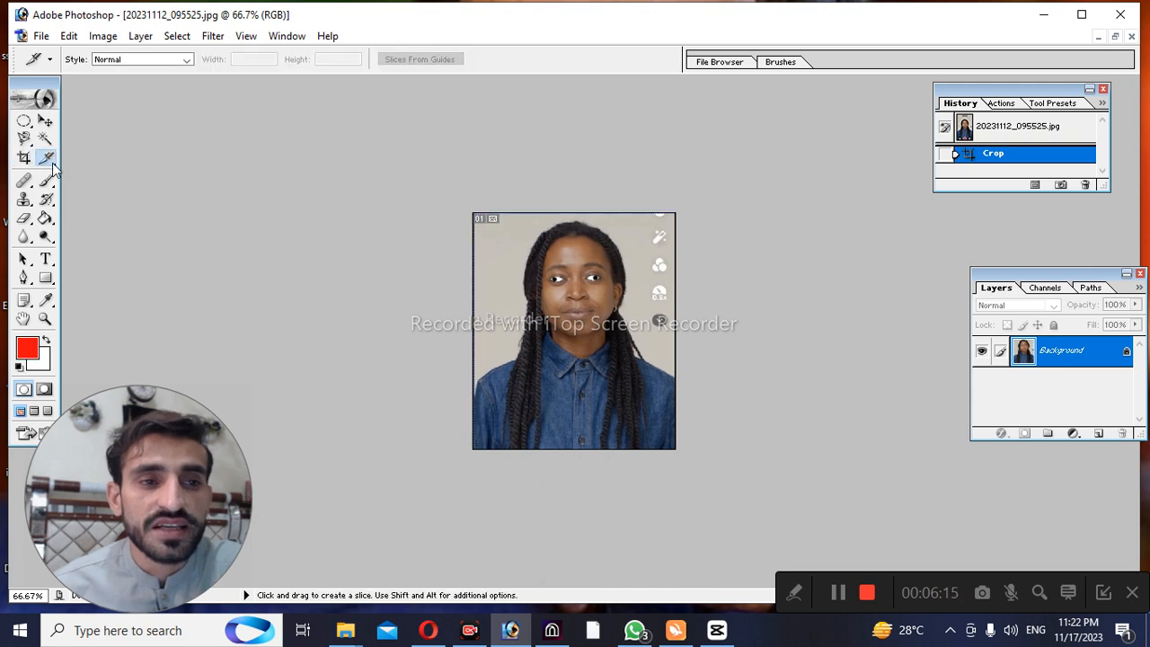
{"action": "left_click", "coordinate": [51, 164]}
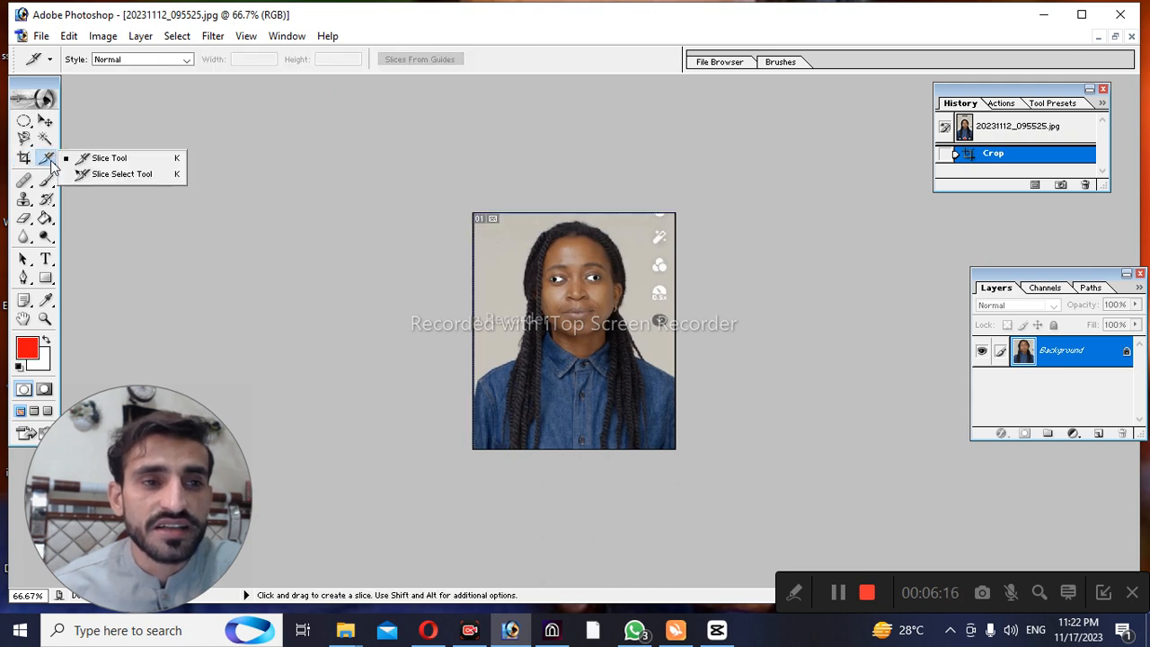
{"action": "left_click", "coordinate": [101, 162]}
{"action": "left_click_drag", "start_coordinate": [501, 334], "coordinate": [603, 392]}
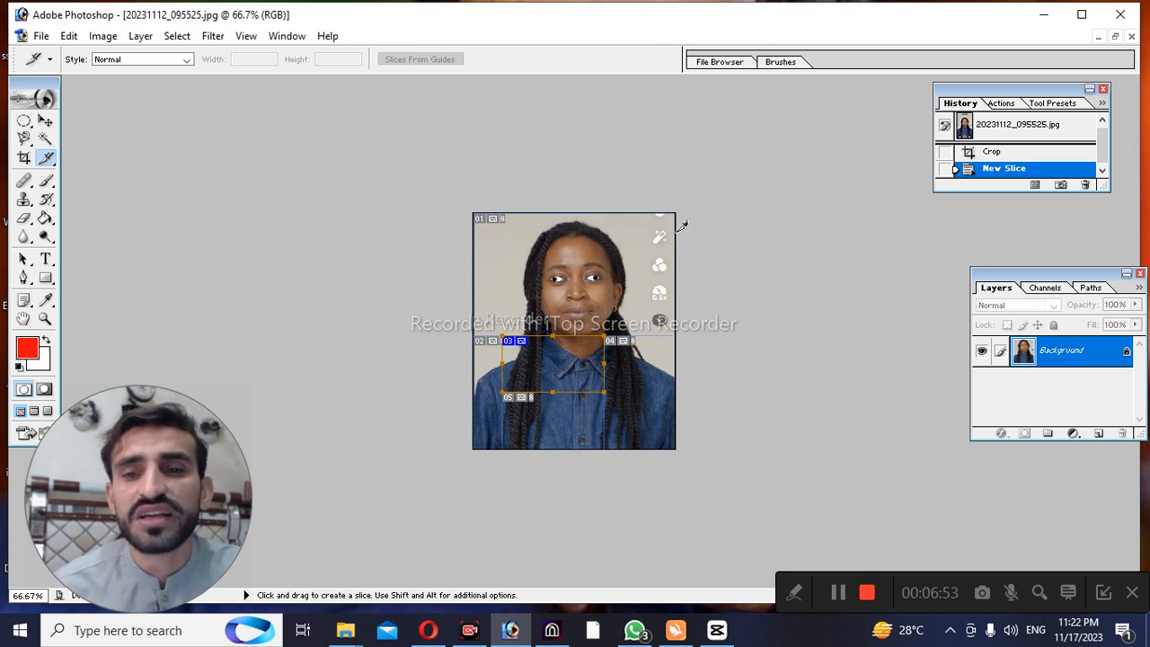
Delete the New Slice state from the history
{"action": "right_click", "coordinate": [976, 168]}
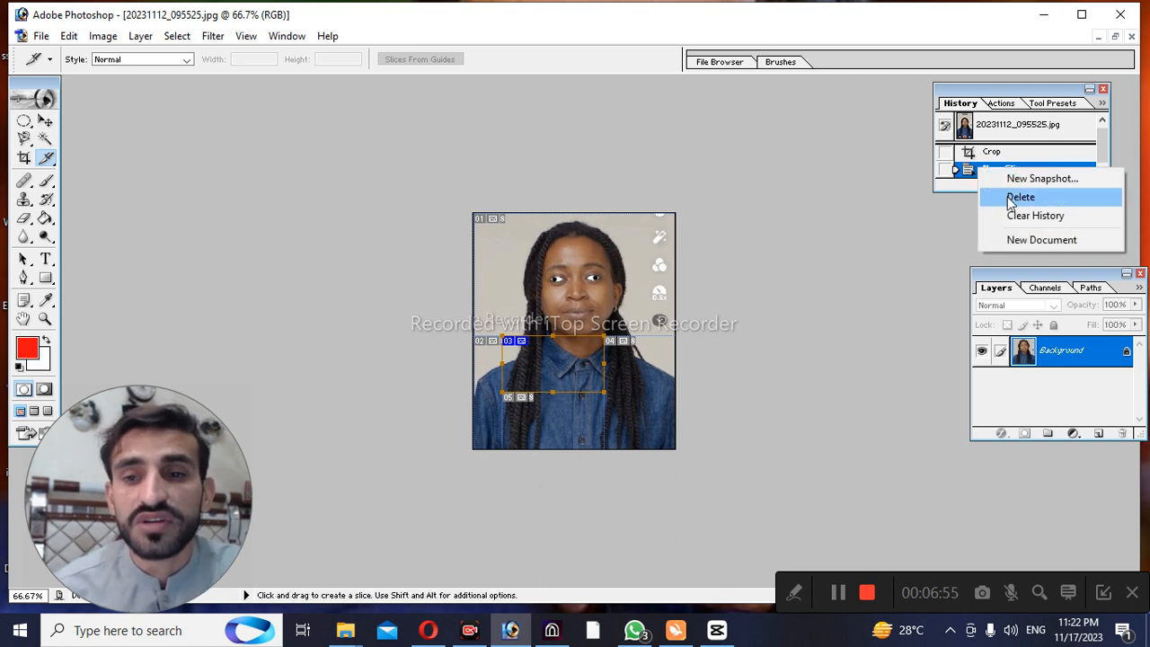
{"action": "left_click", "coordinate": [1007, 195]}
{"action": "left_click", "coordinate": [545, 250]}
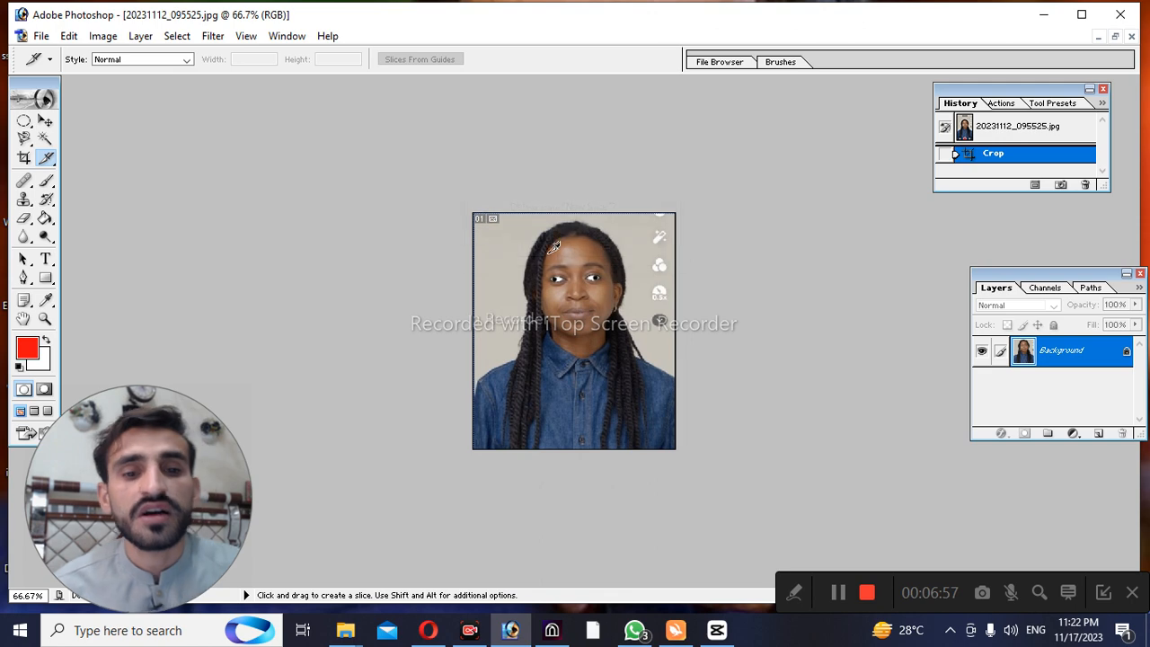
Try to apply the Healing Brush Tool in the empty area above the photo
{"action": "left_click", "coordinate": [24, 181]}
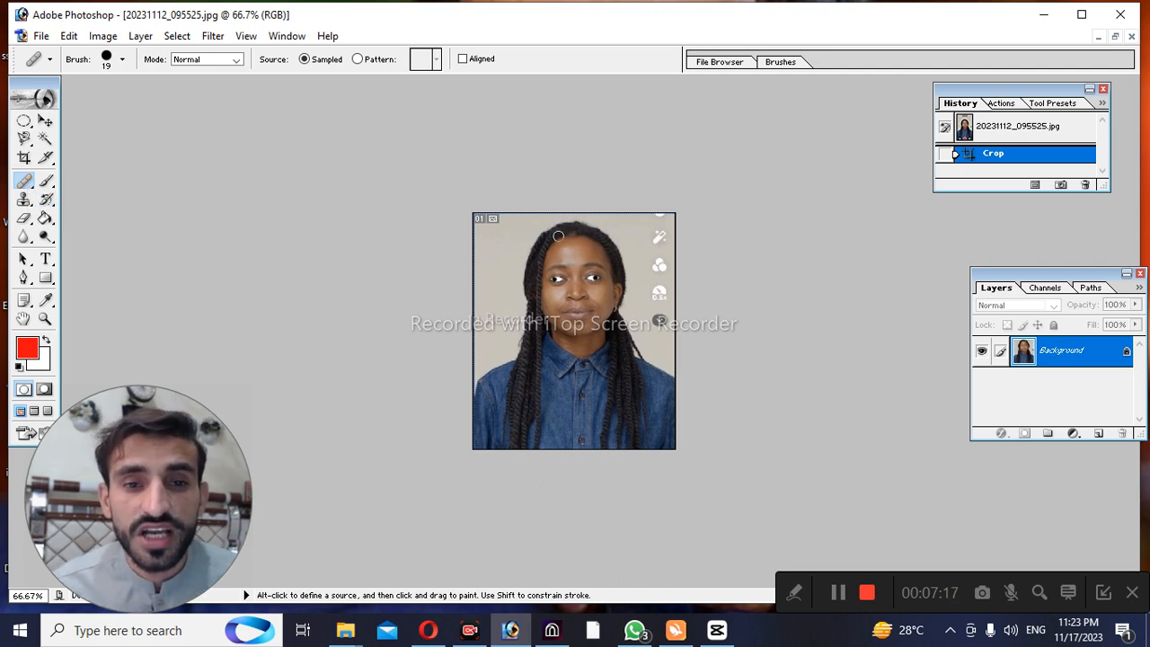
{"action": "left_click", "coordinate": [561, 156]}
{"action": "left_click", "coordinate": [593, 249]}
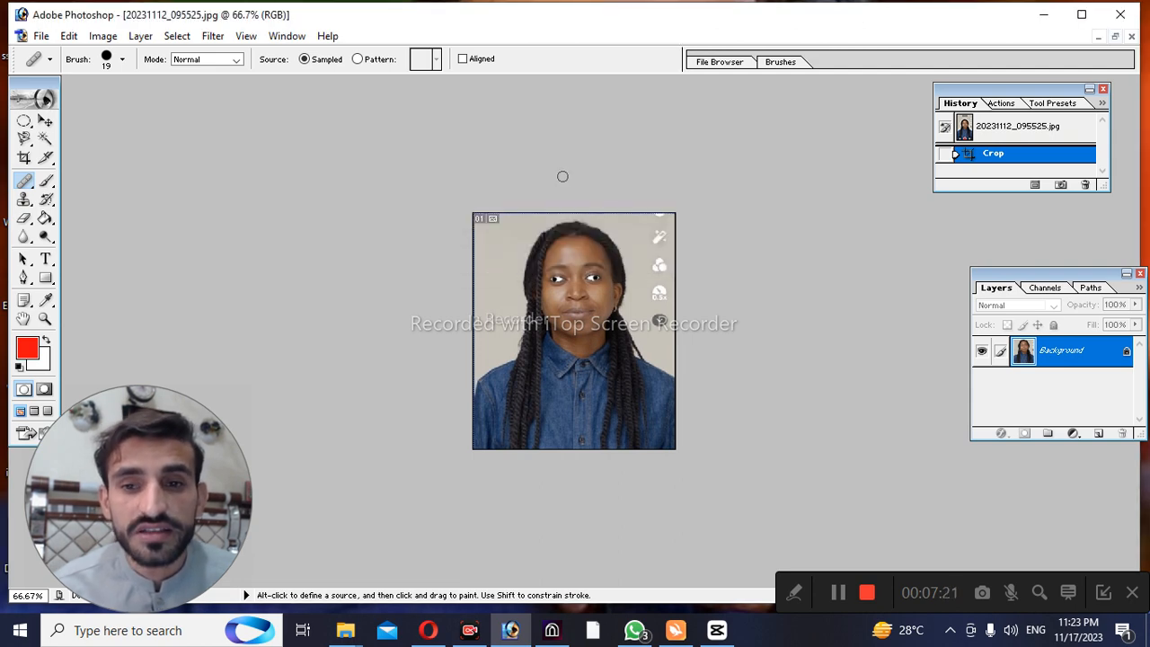
{"action": "left_click", "coordinate": [562, 176]}
{"action": "left_click", "coordinate": [592, 249]}
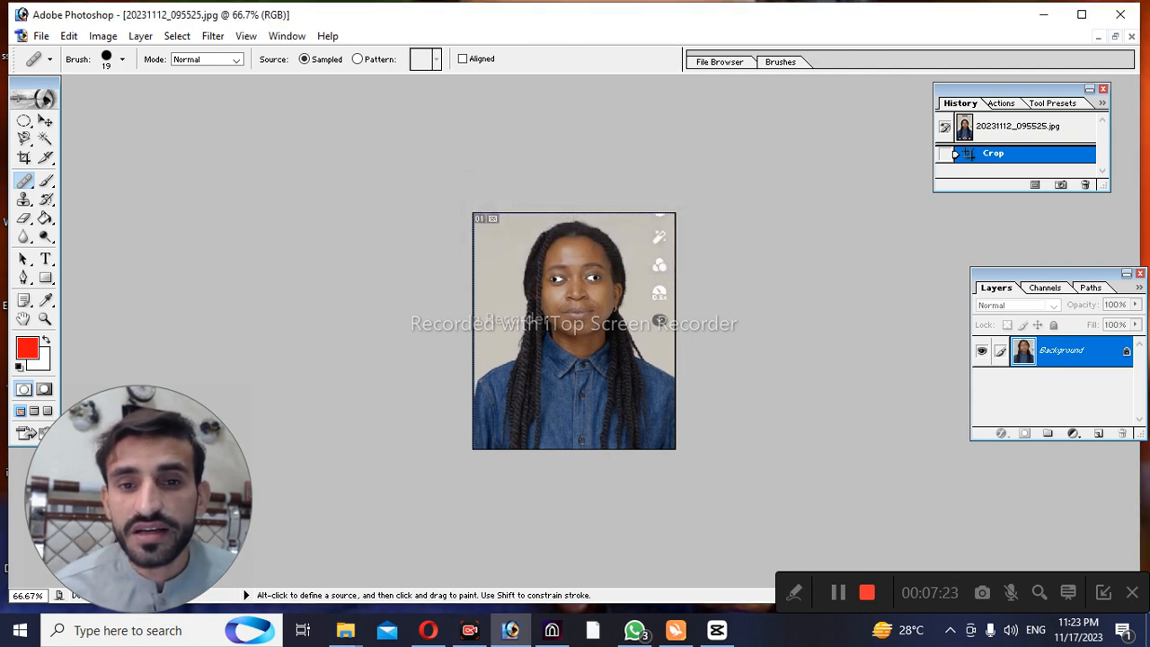
Convert the Background into a regular layer with default settings and try the Healing Brush Tool above the photo again
{"action": "double_click", "coordinate": [1067, 357]}
{"action": "key", "text": "Return"}
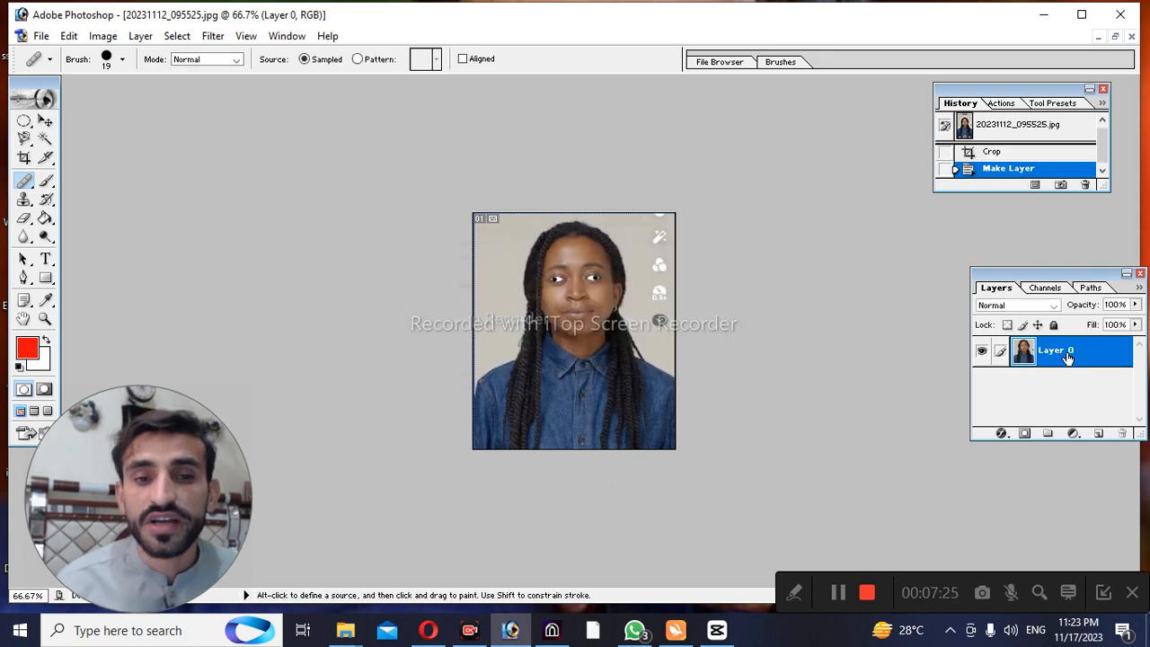
{"action": "left_click", "coordinate": [518, 121]}
{"action": "left_click", "coordinate": [582, 250]}
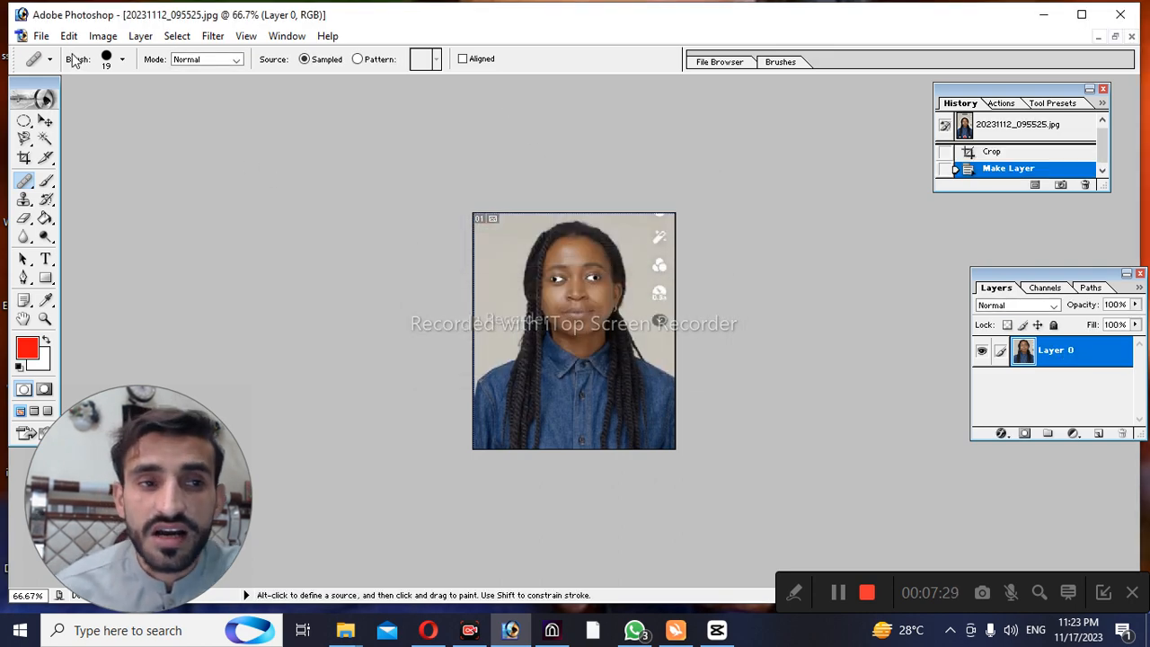
Set the Healing Brush to a diameter of 35 px and a hardness of 50%
{"action": "left_click", "coordinate": [122, 59]}
{"action": "left_click_drag", "start_coordinate": [47, 100], "coordinate": [152, 101]}
{"action": "left_click_drag", "start_coordinate": [192, 134], "coordinate": [111, 135]}
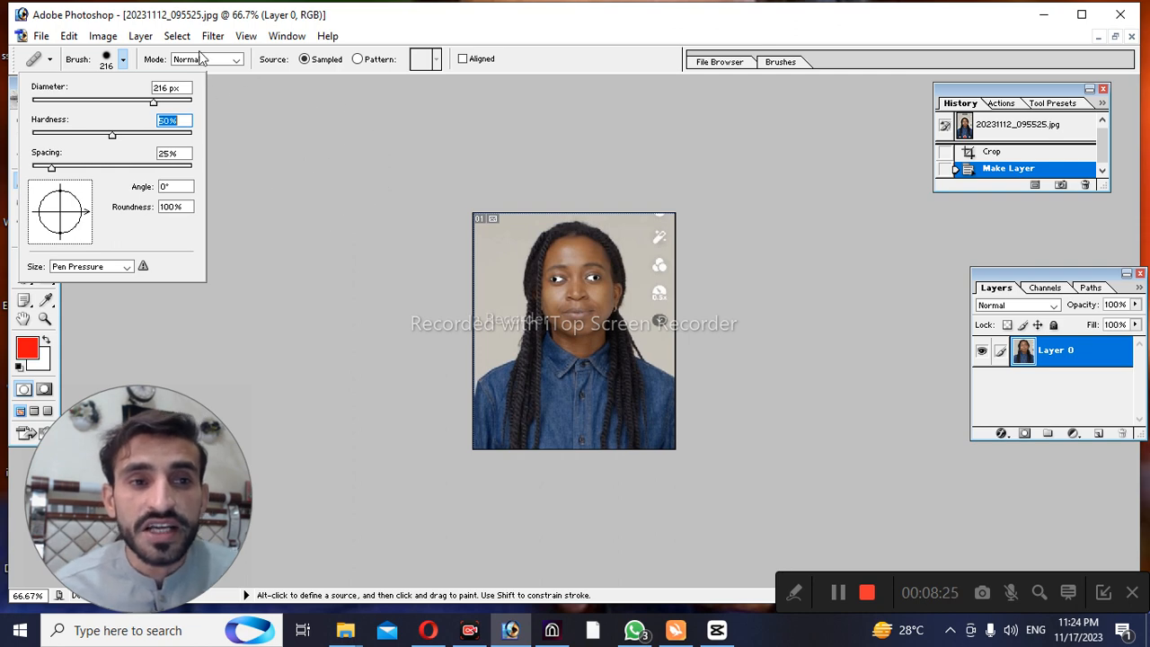
{"action": "left_click_drag", "start_coordinate": [76, 104], "coordinate": [60, 106]}
{"action": "key", "text": "ctrl+space"}
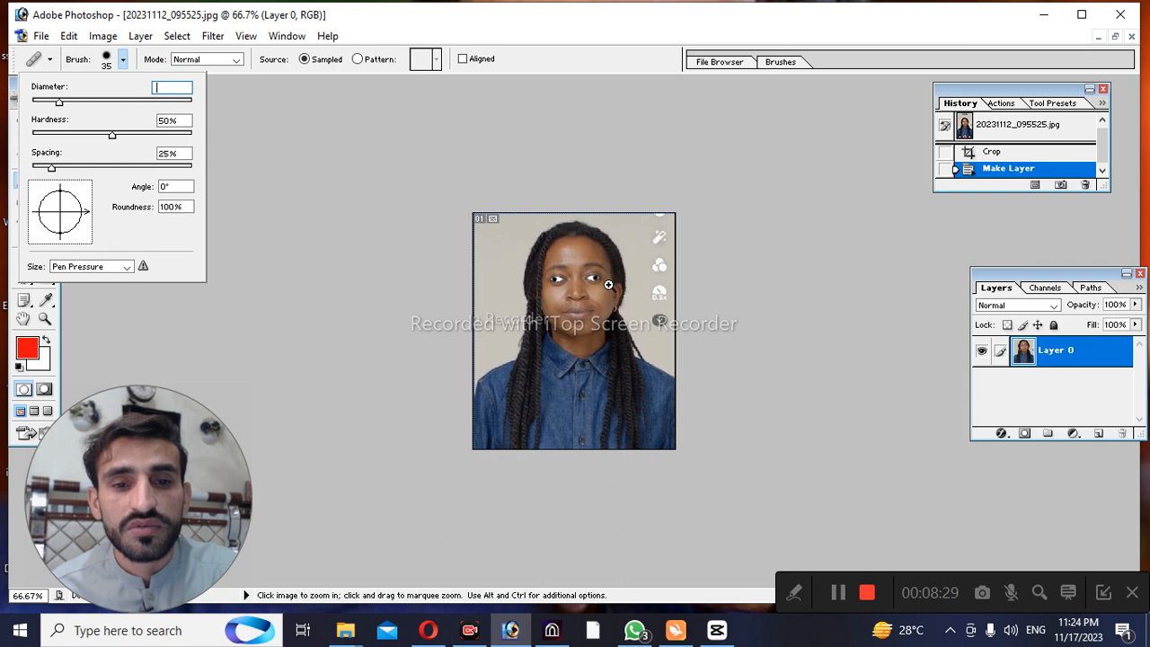
Try to apply the Healing Brush to the woman's forehead
{"action": "left_click", "coordinate": [592, 284], "text": "ctrl"}
{"action": "left_click", "coordinate": [592, 252]}
{"action": "left_click", "coordinate": [593, 251]}
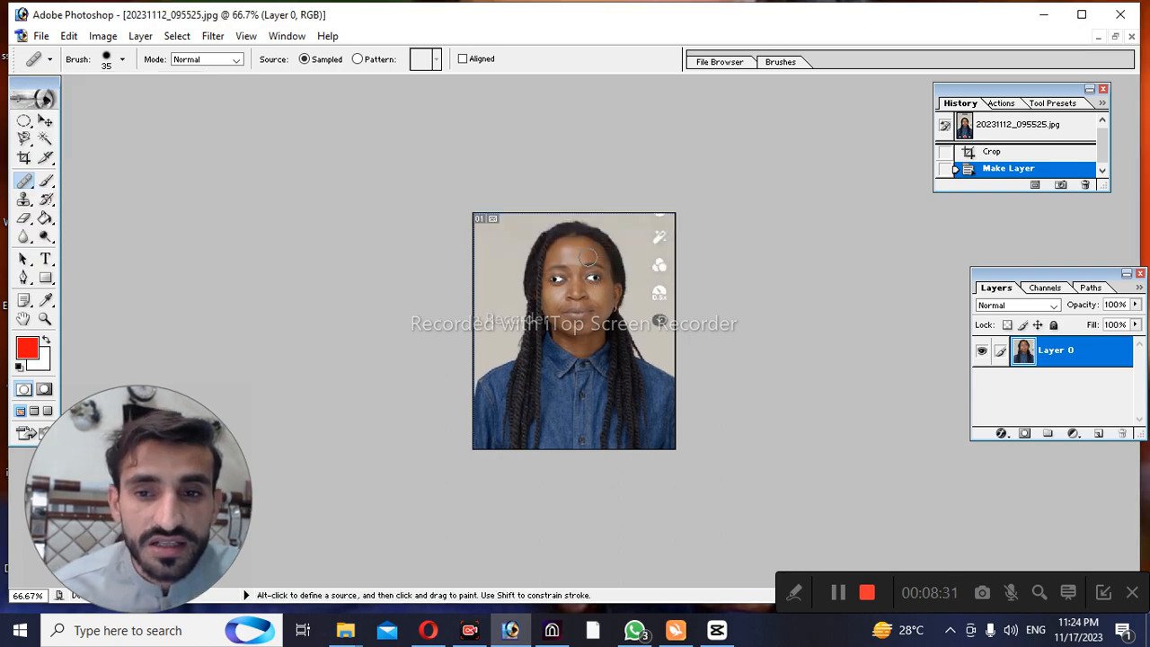
Set the Healing Brush's diameter to 10 px for close-up work around the eyes
{"action": "left_click", "coordinate": [580, 306], "text": "ctrl"}
{"action": "left_click", "coordinate": [581, 307], "text": "ctrl"}
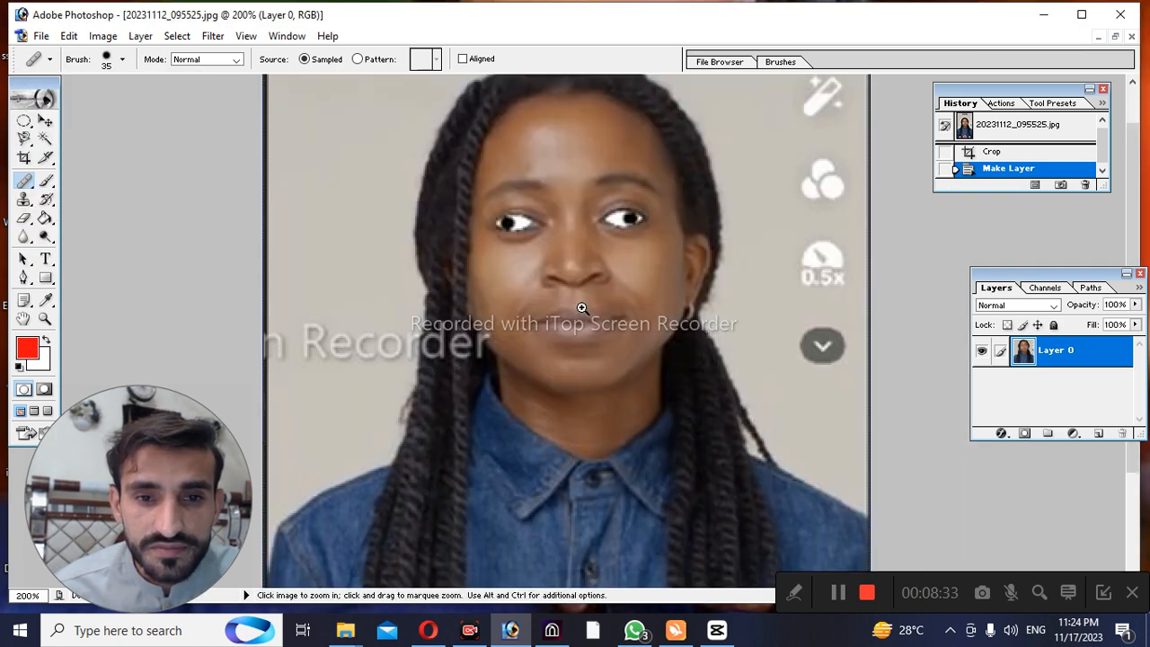
{"action": "left_click", "coordinate": [570, 300], "text": "ctrl"}
{"action": "left_click", "coordinate": [559, 292], "text": "ctrl"}
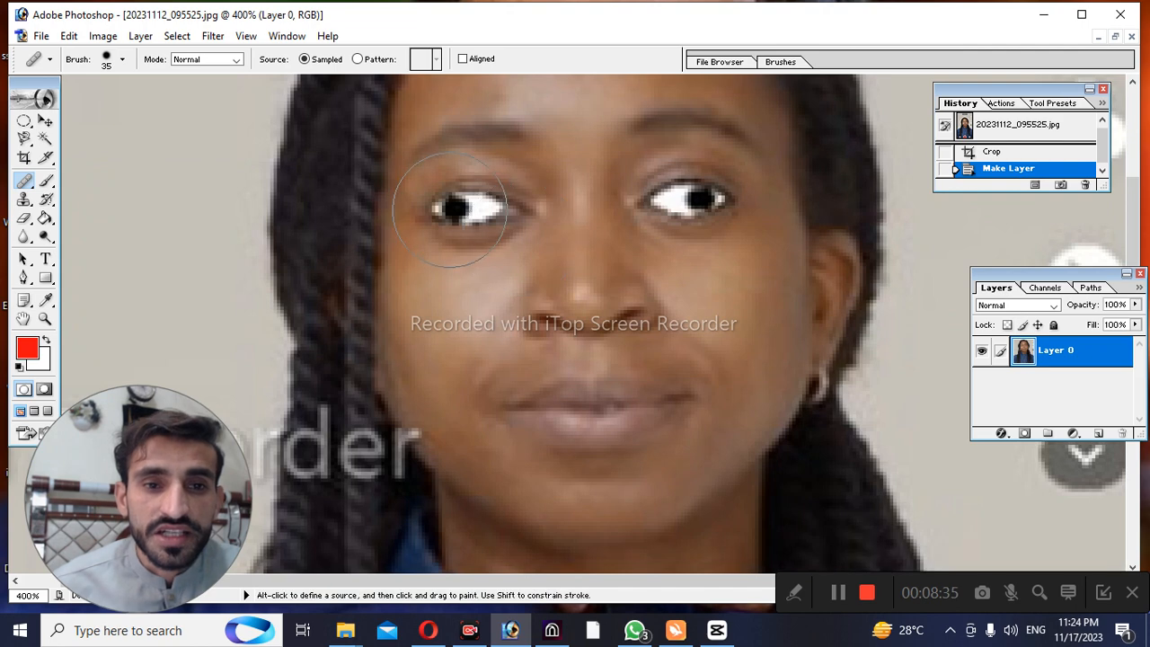
{"action": "right_click", "coordinate": [470, 221]}
{"action": "left_click_drag", "start_coordinate": [494, 244], "coordinate": [474, 241]}
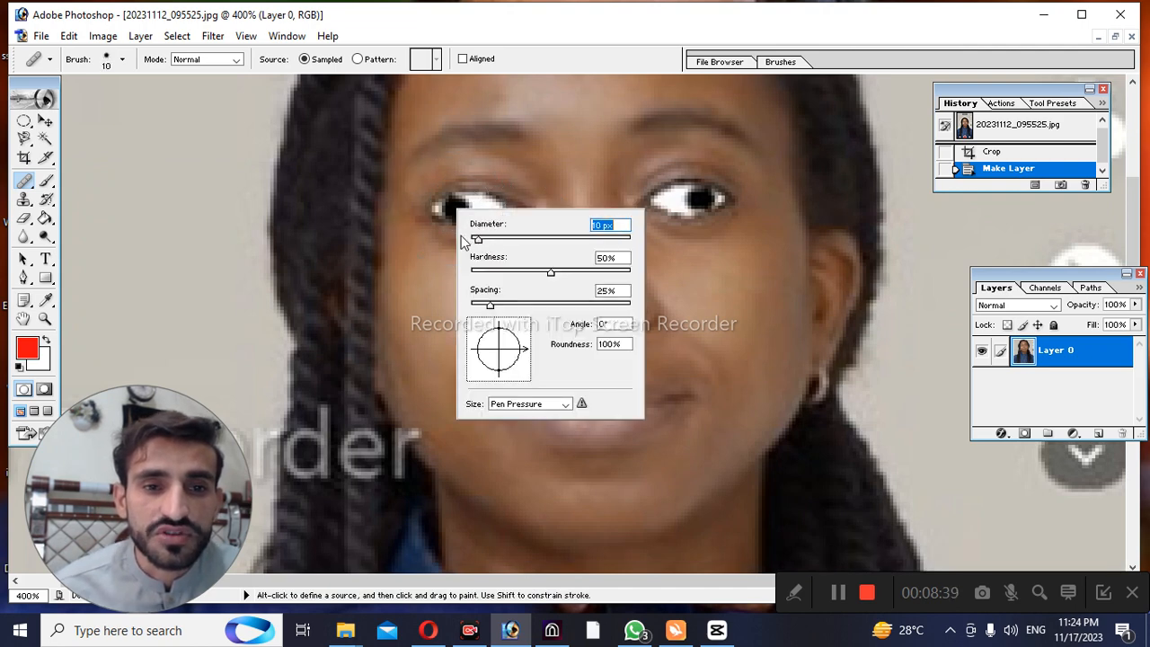
Try to apply the 10 px Healing Brush repeatedly to the cheek below the woman's eye
{"action": "left_click", "coordinate": [423, 260]}
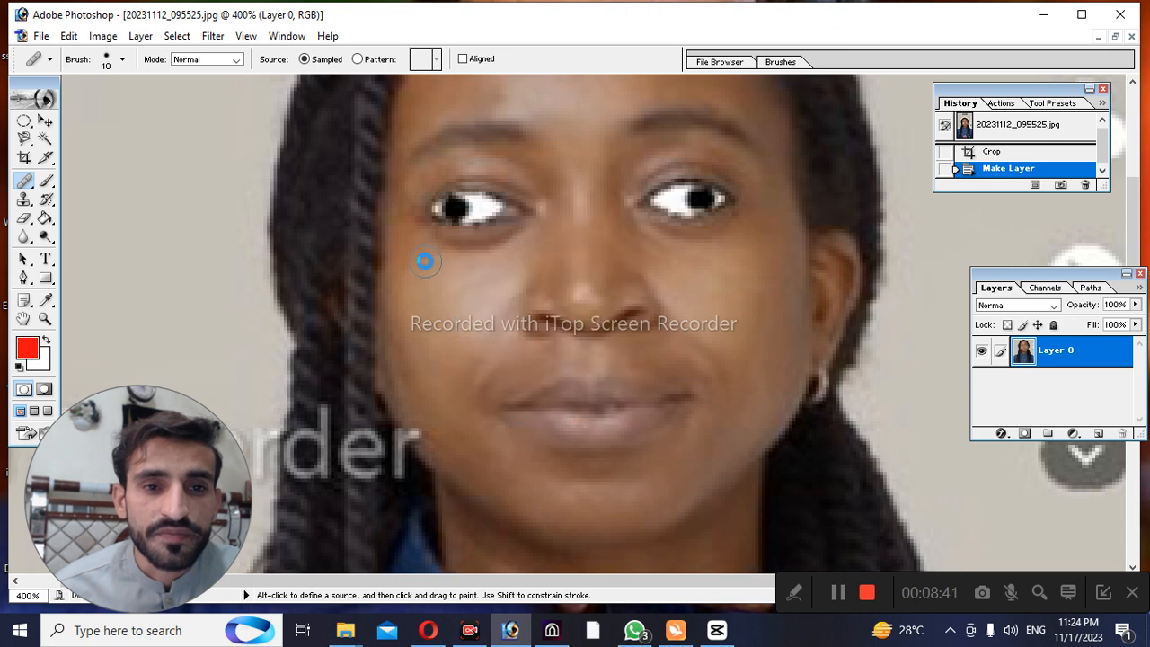
{"action": "left_click", "coordinate": [423, 259]}
{"action": "left_click", "coordinate": [593, 250]}
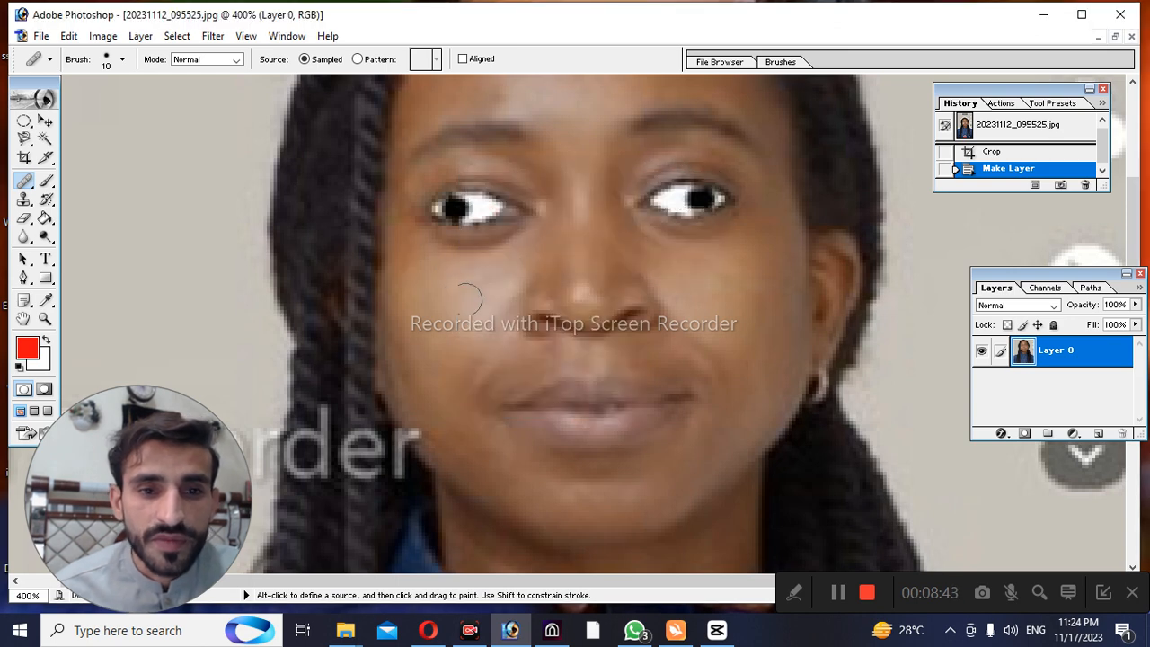
{"action": "left_click", "coordinate": [463, 288]}
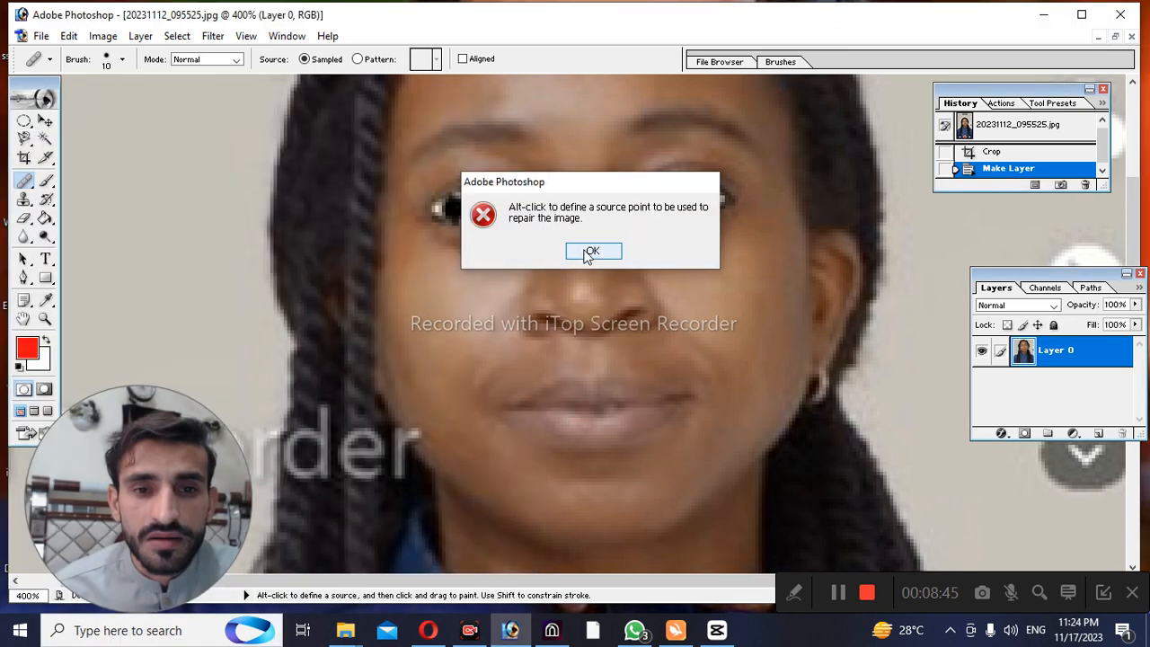
{"action": "left_click", "coordinate": [588, 252]}
{"action": "left_click", "coordinate": [488, 268]}
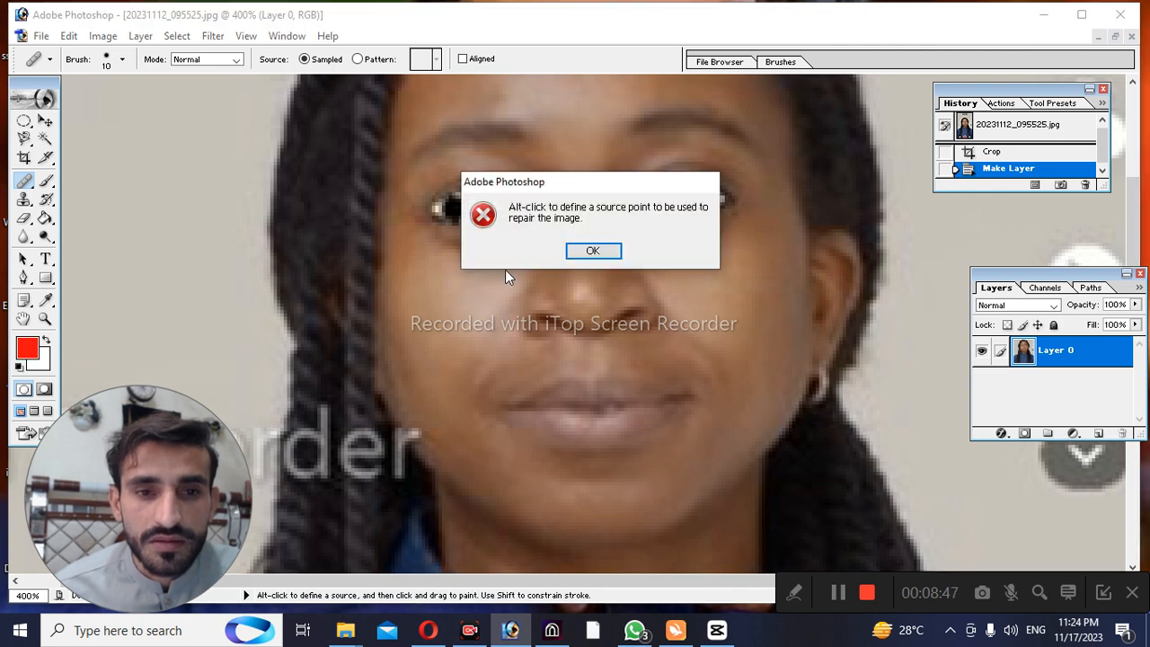
{"action": "left_click", "coordinate": [588, 252]}
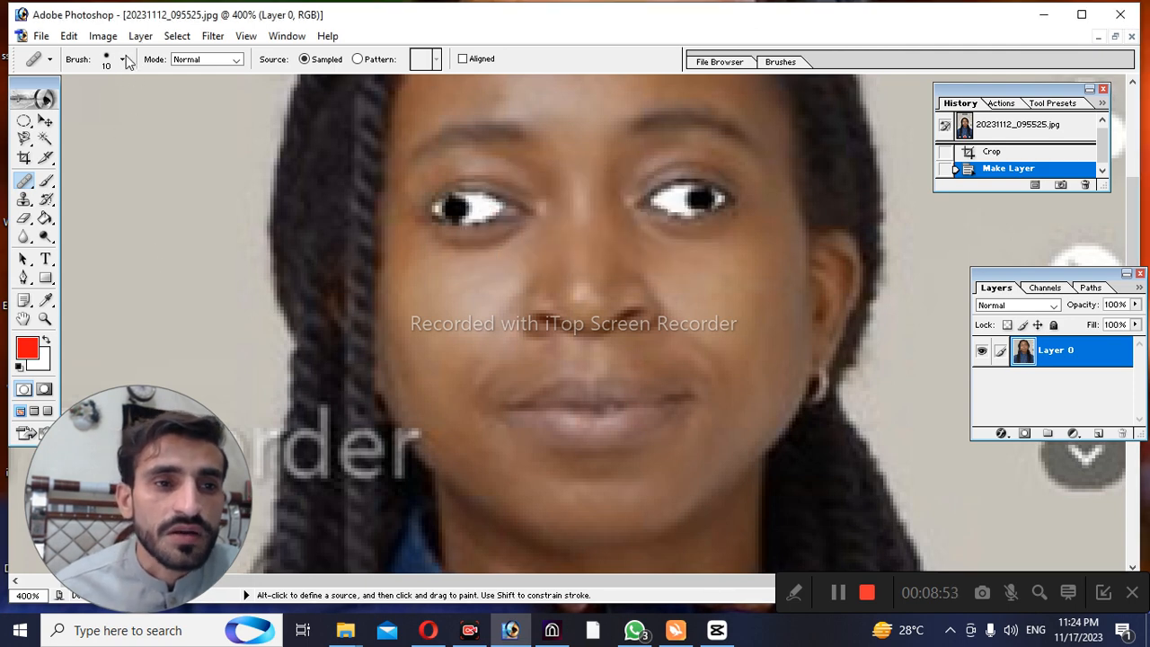
Switch the Healing Brush source to Pattern and back to Sampled, and try to apply it to the eye
{"action": "left_click", "coordinate": [358, 59]}
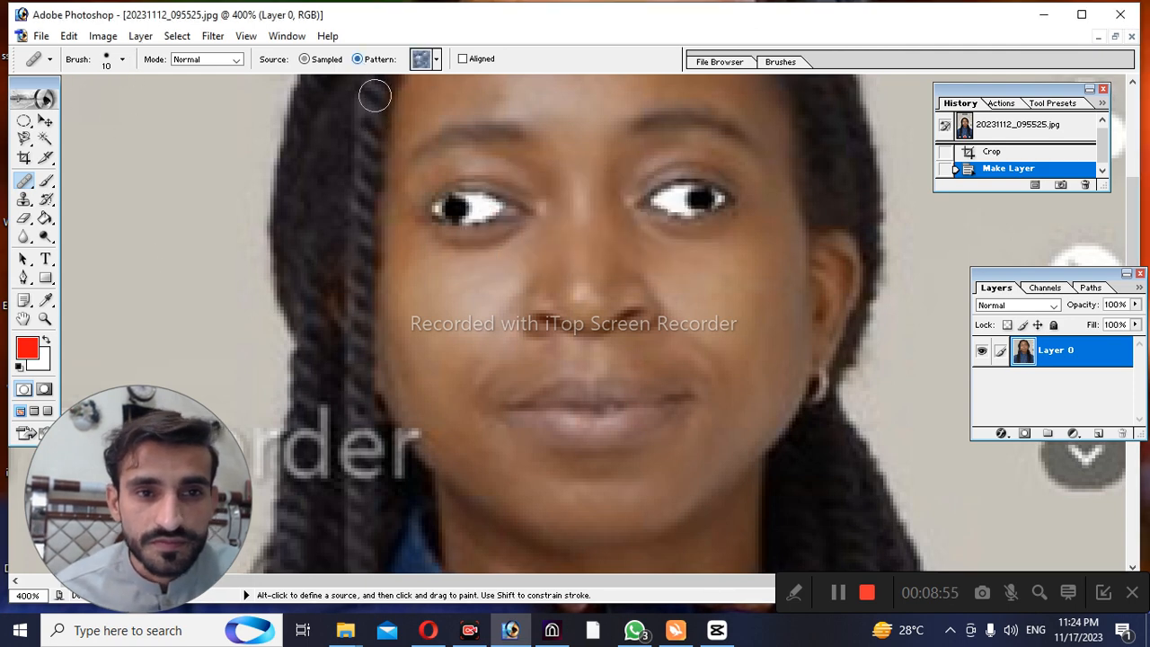
{"action": "left_click", "coordinate": [305, 60]}
{"action": "left_click", "coordinate": [477, 202]}
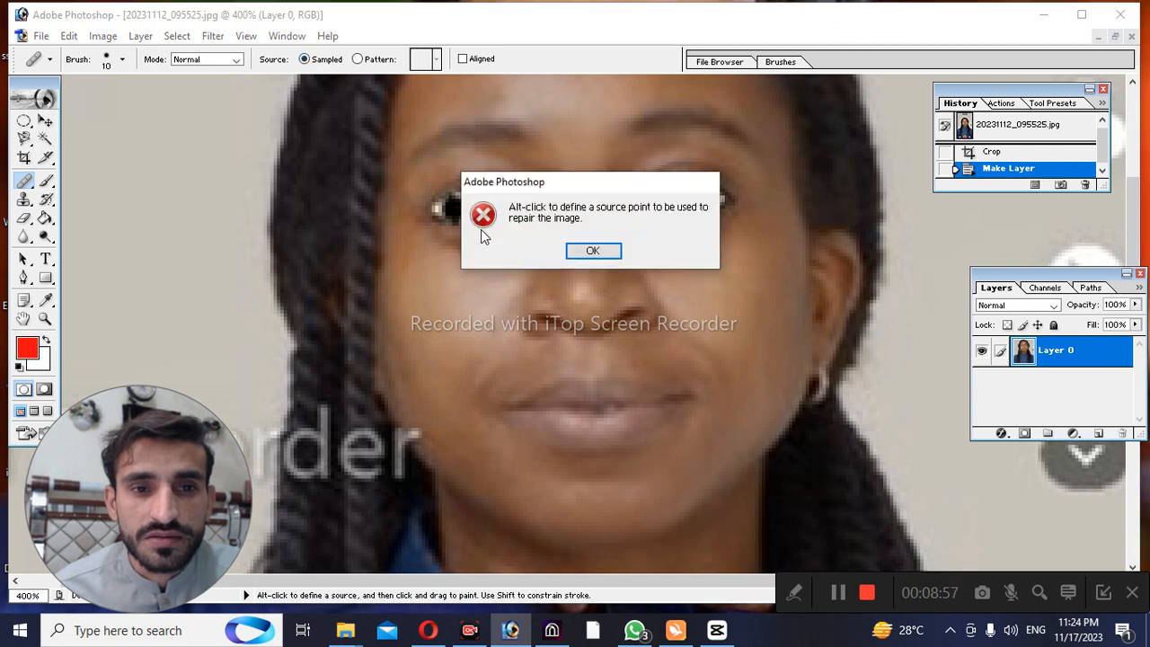
{"action": "left_click", "coordinate": [597, 256]}
{"action": "left_click", "coordinate": [540, 271]}
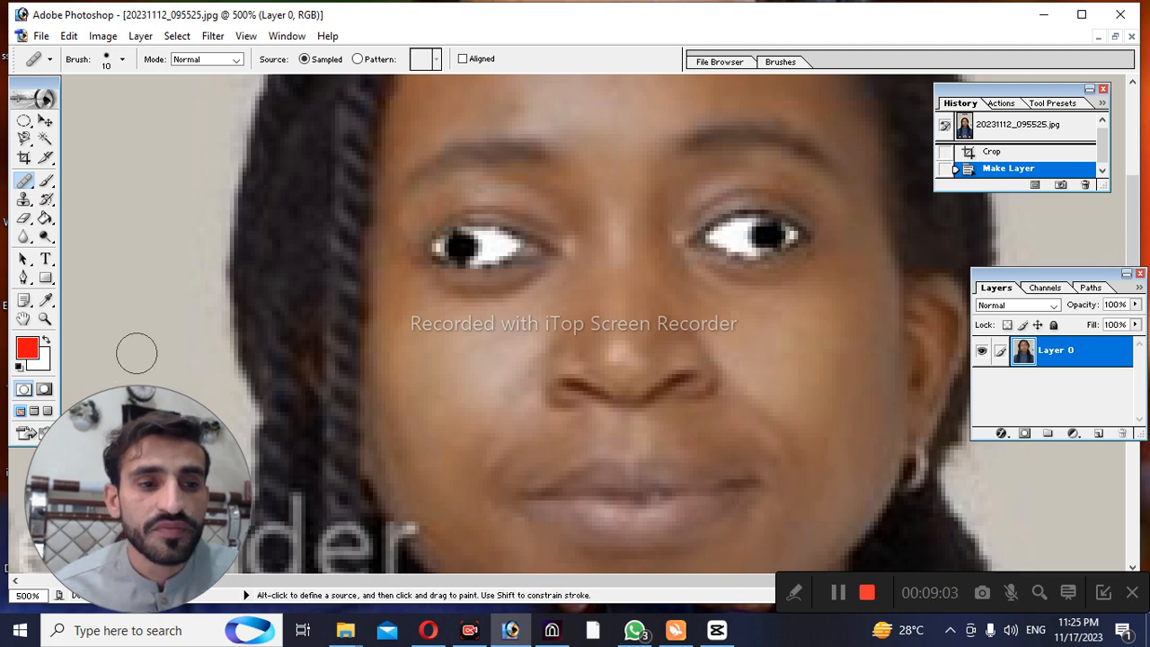
{"action": "left_click", "coordinate": [829, 585]}
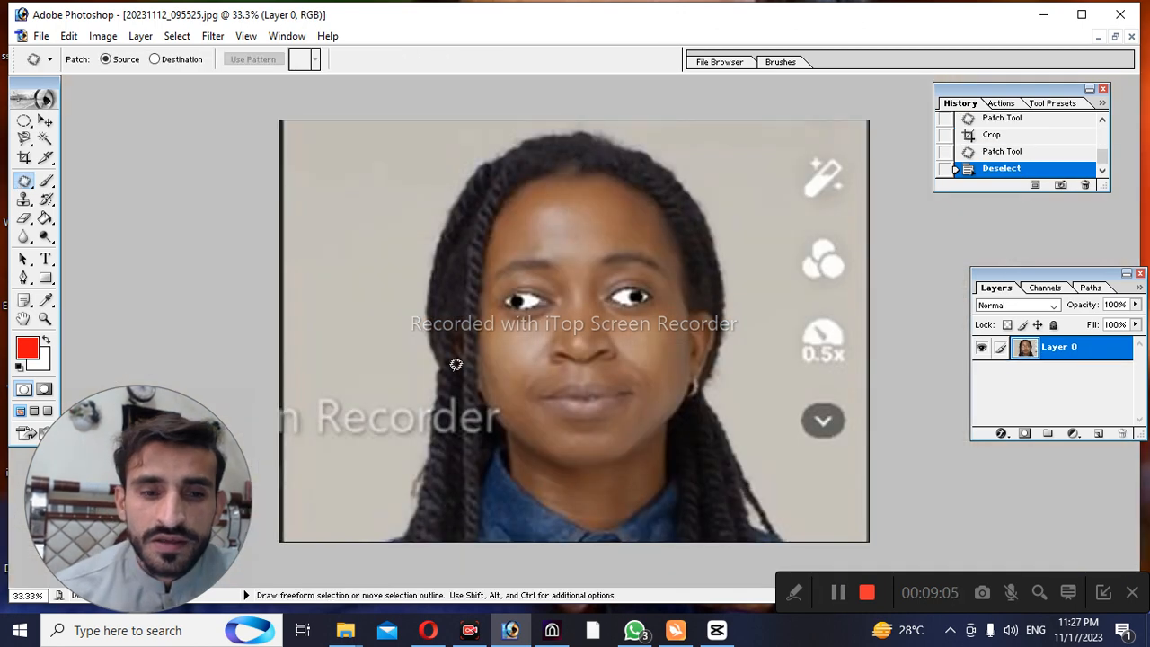
Switch from the Patch Tool to the Healing Brush Tool and try it on the middle of the forehead
{"action": "left_click", "coordinate": [24, 182]}
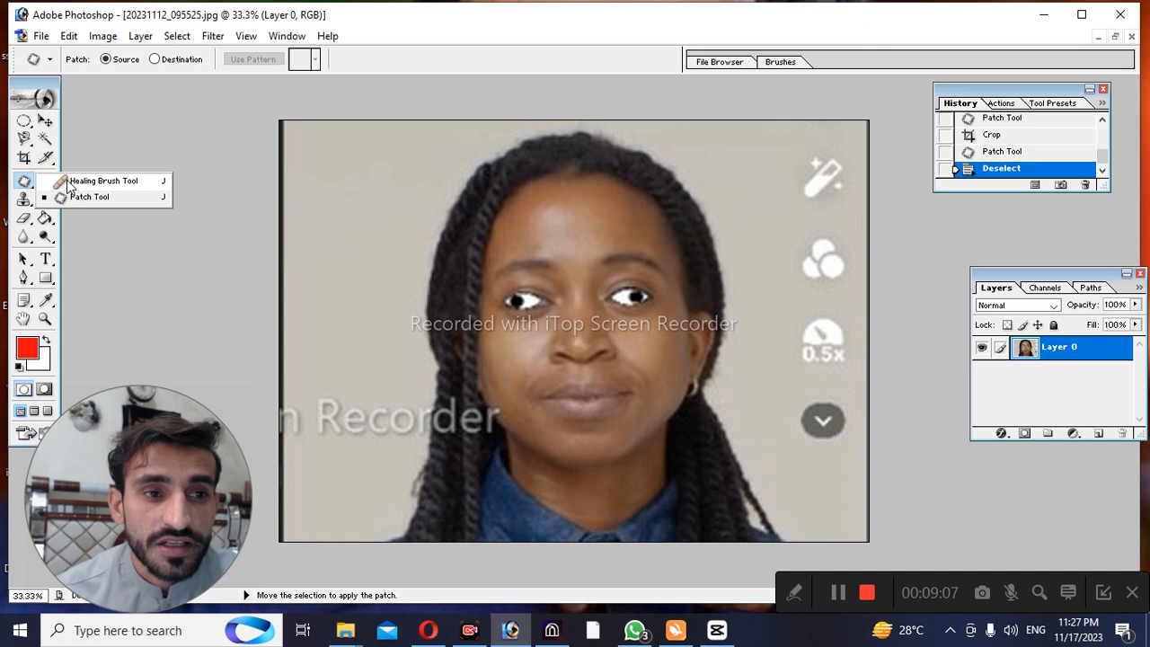
{"action": "left_click", "coordinate": [67, 181]}
{"action": "left_click", "coordinate": [24, 182]}
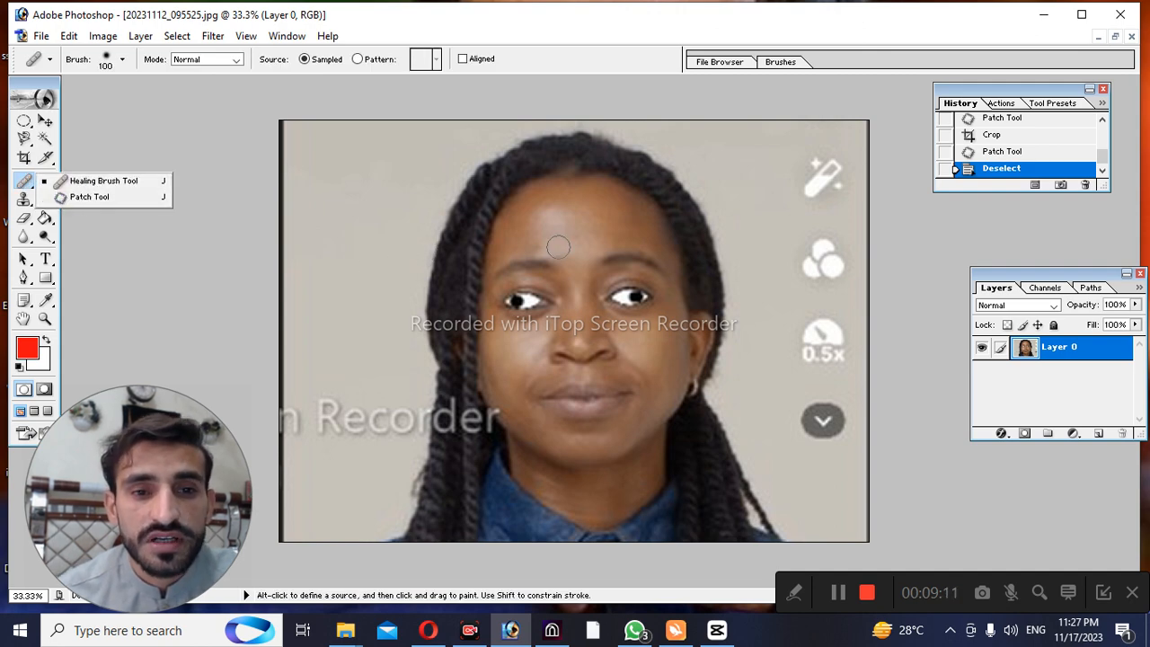
{"action": "left_click", "coordinate": [578, 225]}
{"action": "left_click", "coordinate": [592, 252]}
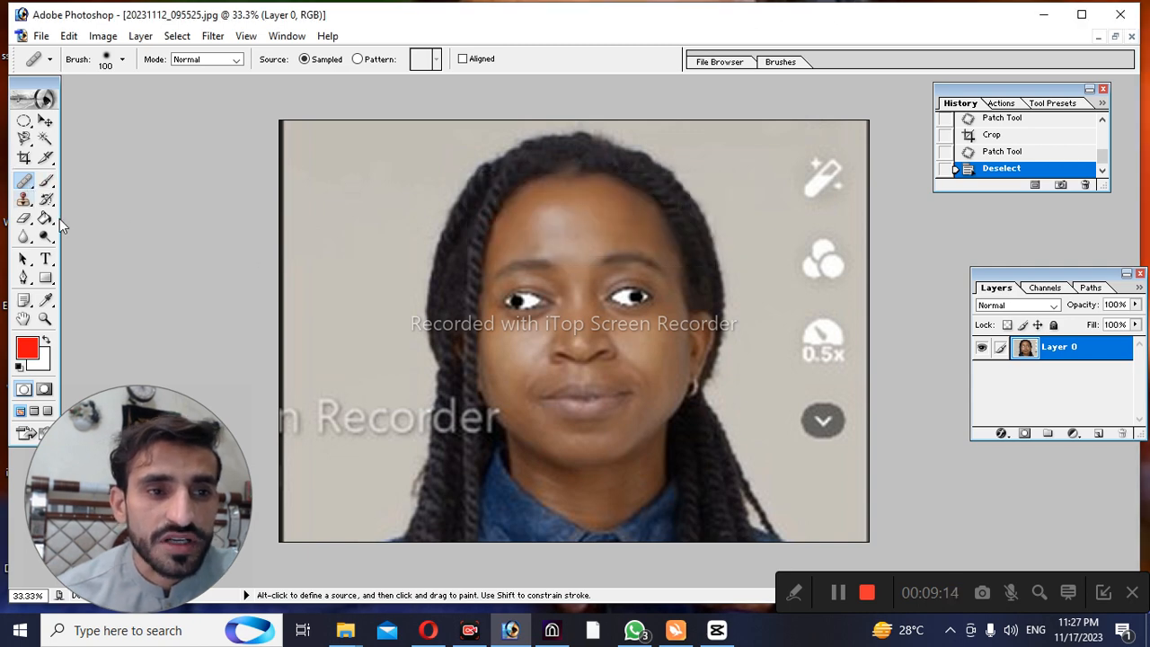
With the Patch Tool in Source mode, patch a small round area above the brows and a larger oval forehead area using nearby skin
{"action": "right_click", "coordinate": [32, 186]}
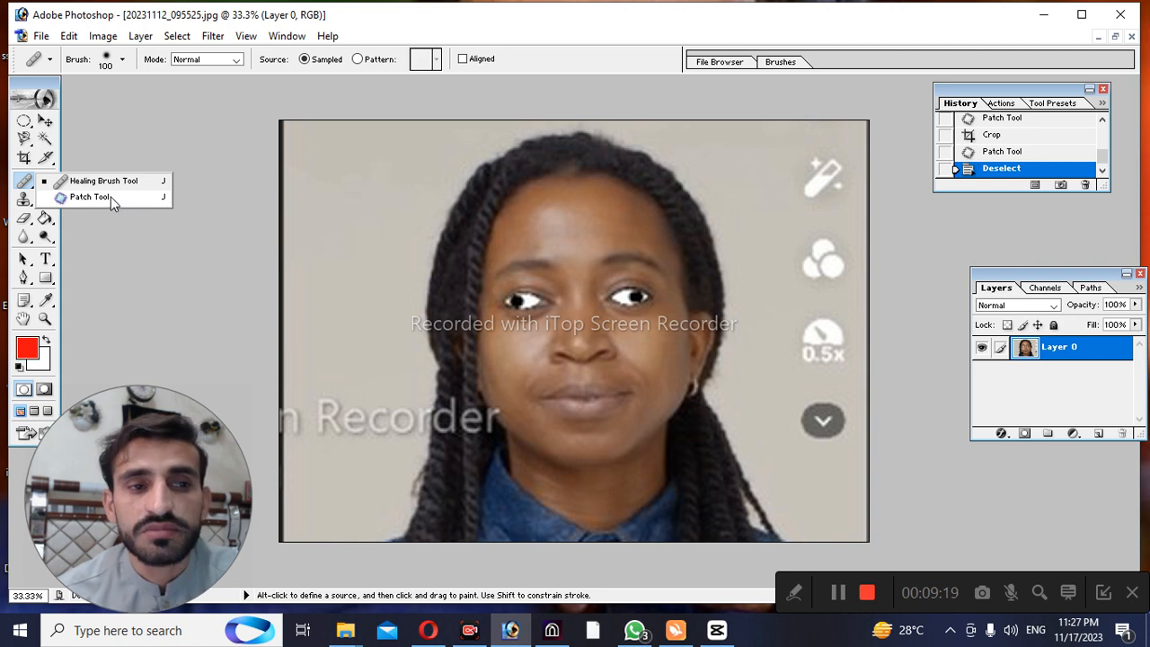
{"action": "left_click", "coordinate": [110, 197]}
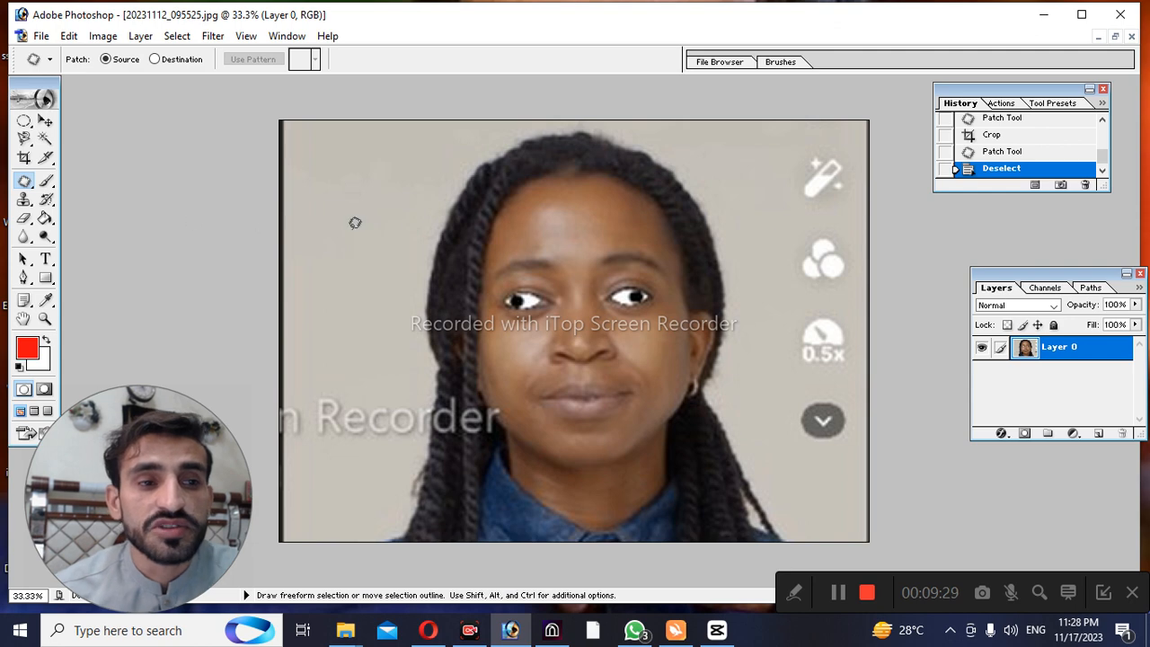
{"action": "mouse_move", "coordinate": [553, 218]}
{"action": "left_mouse_down"}
{"action": "mouse_move", "coordinate": [538, 221]}
{"action": "mouse_move", "coordinate": [559, 232]}
{"action": "mouse_move", "coordinate": [562, 221]}
{"action": "mouse_move", "coordinate": [569, 243]}
{"action": "mouse_move", "coordinate": [598, 253]}
{"action": "mouse_move", "coordinate": [583, 231]}
{"action": "left_mouse_up"}
{"action": "left_click", "coordinate": [575, 250]}
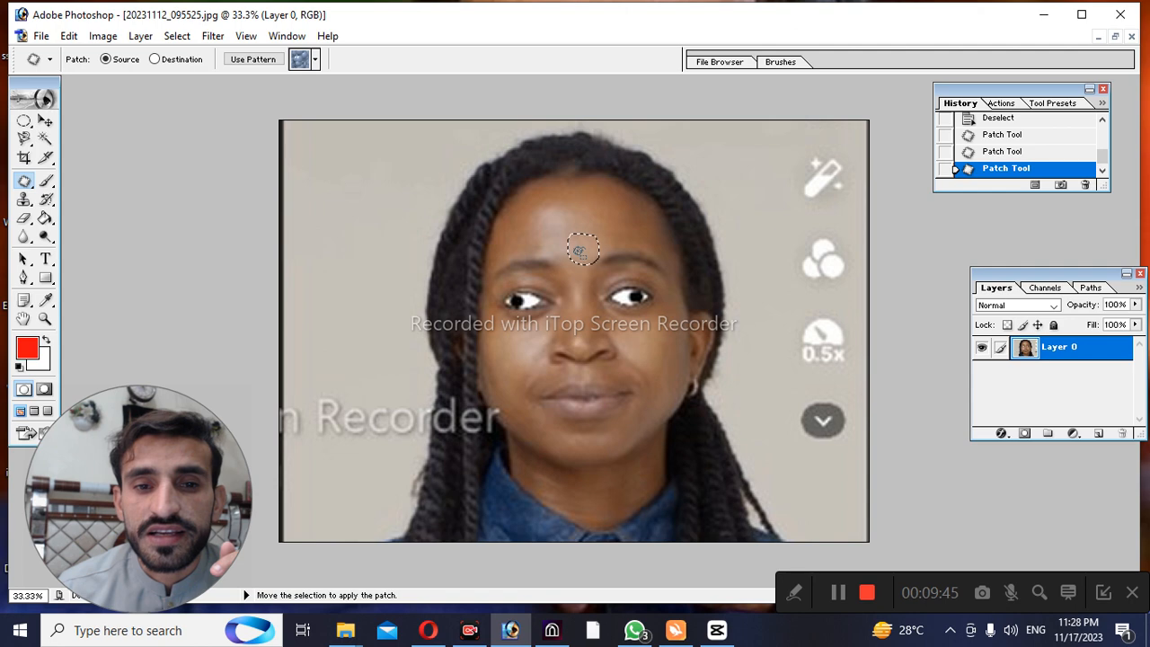
{"action": "left_click_drag", "start_coordinate": [560, 259], "coordinate": [526, 254]}
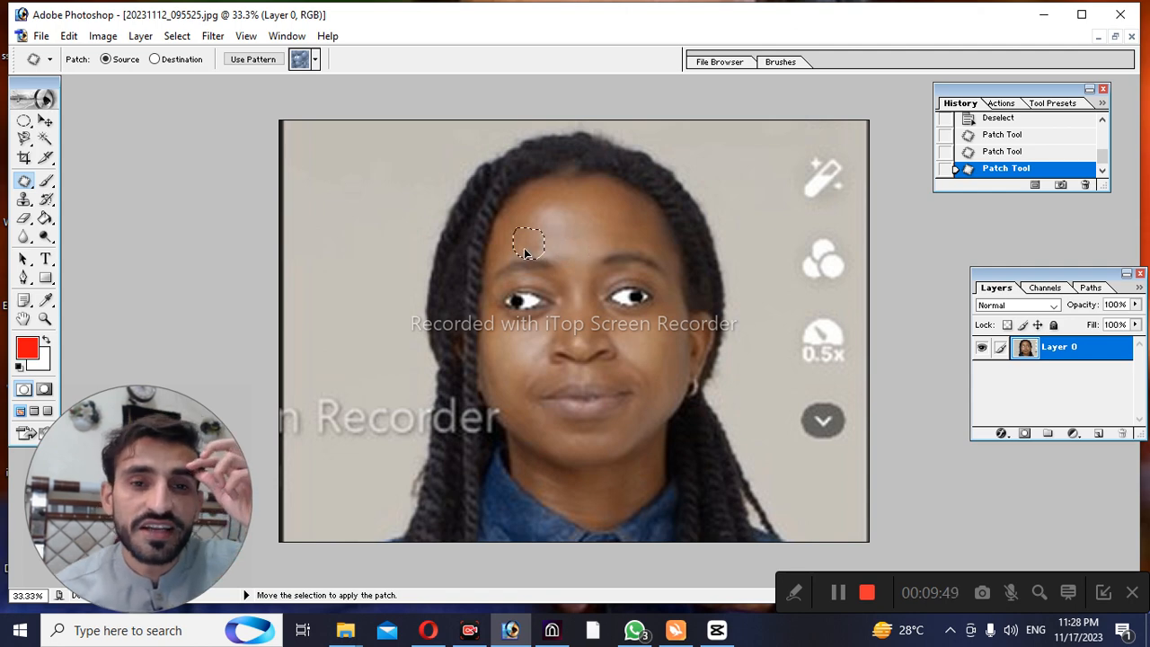
{"action": "left_click_drag", "start_coordinate": [525, 254], "coordinate": [527, 252]}
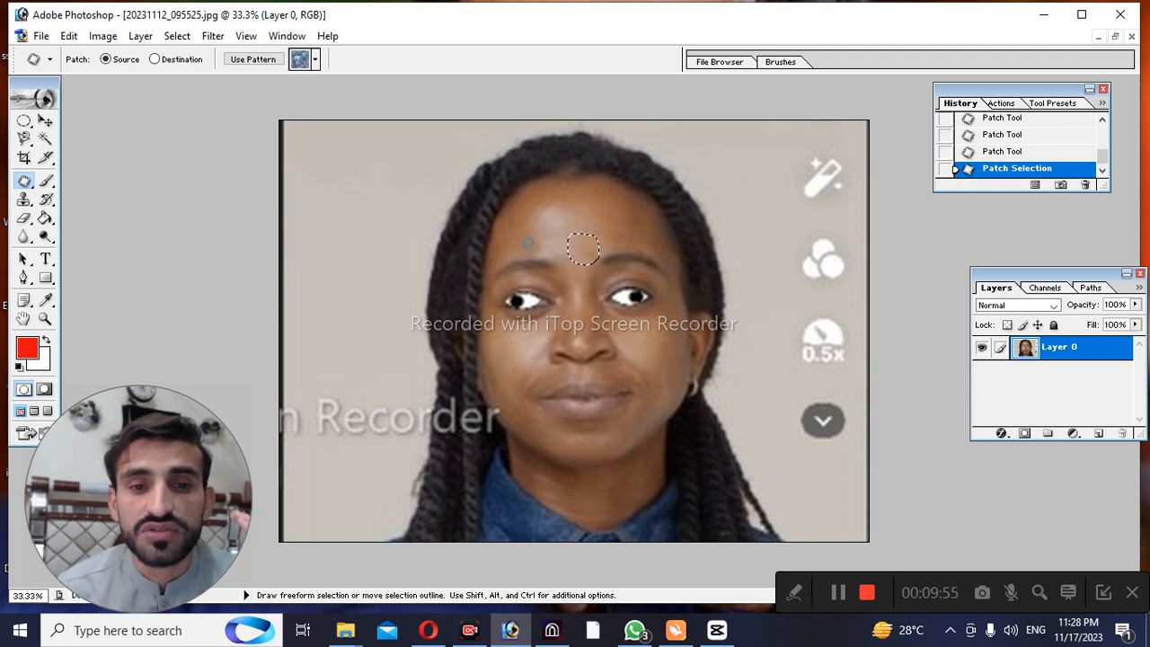
{"action": "left_click", "coordinate": [559, 198]}
{"action": "mouse_move", "coordinate": [536, 208]}
{"action": "left_mouse_down"}
{"action": "mouse_move", "coordinate": [542, 249]}
{"action": "mouse_move", "coordinate": [576, 250]}
{"action": "mouse_move", "coordinate": [564, 199]}
{"action": "mouse_move", "coordinate": [557, 212]}
{"action": "mouse_move", "coordinate": [575, 236]}
{"action": "mouse_move", "coordinate": [622, 226]}
{"action": "left_mouse_up"}
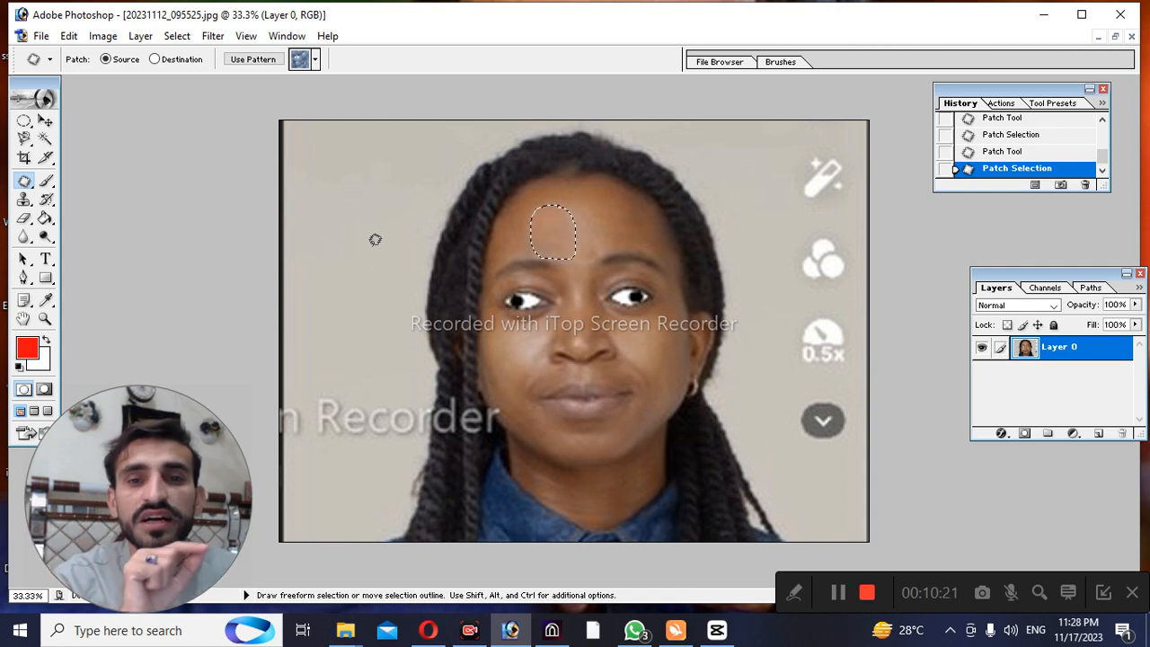
Switch to the Healing Brush Tool and clear the oval selection on the forehead
{"action": "mouse_move", "coordinate": [25, 180]}
{"action": "left_mouse_down"}
{"action": "mouse_move", "coordinate": [59, 194]}
{"action": "mouse_move", "coordinate": [86, 184]}
{"action": "left_mouse_up"}
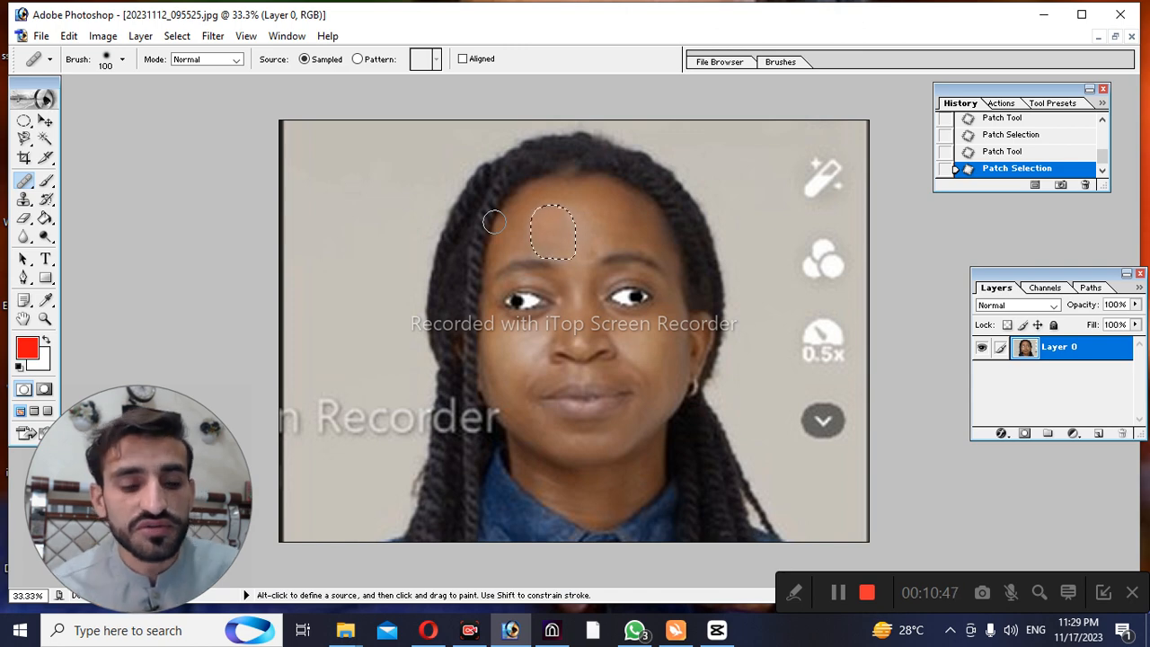
{"action": "key", "text": "ctrl"}
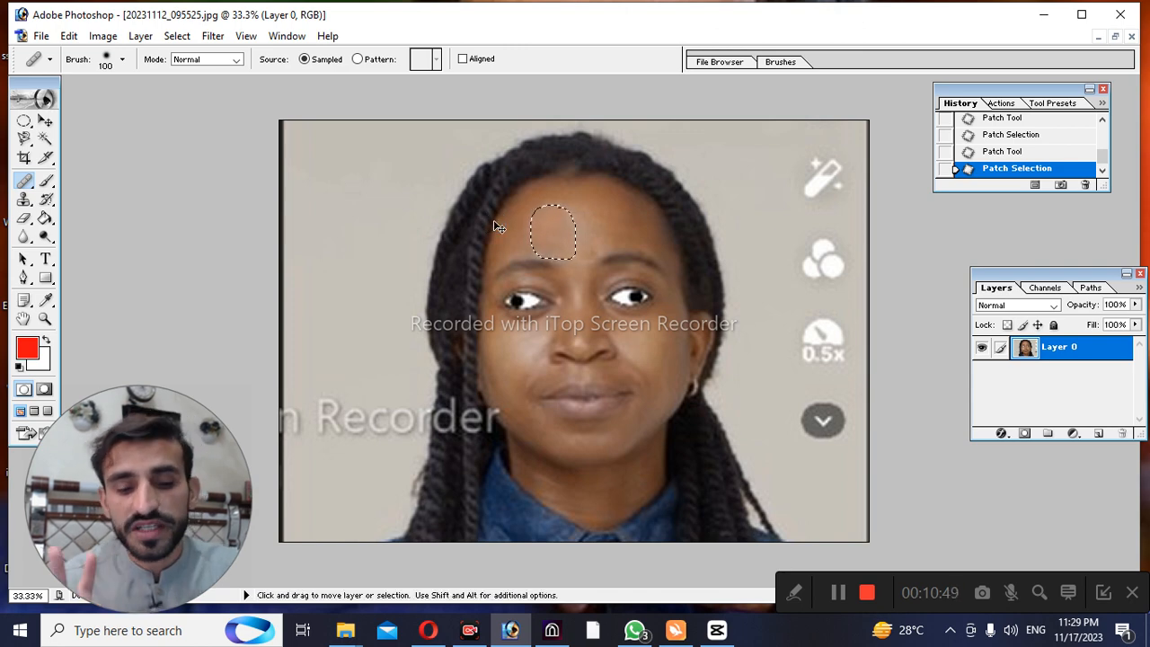
{"action": "key", "text": "ctrl"}
{"action": "key", "text": "ctrl+d"}
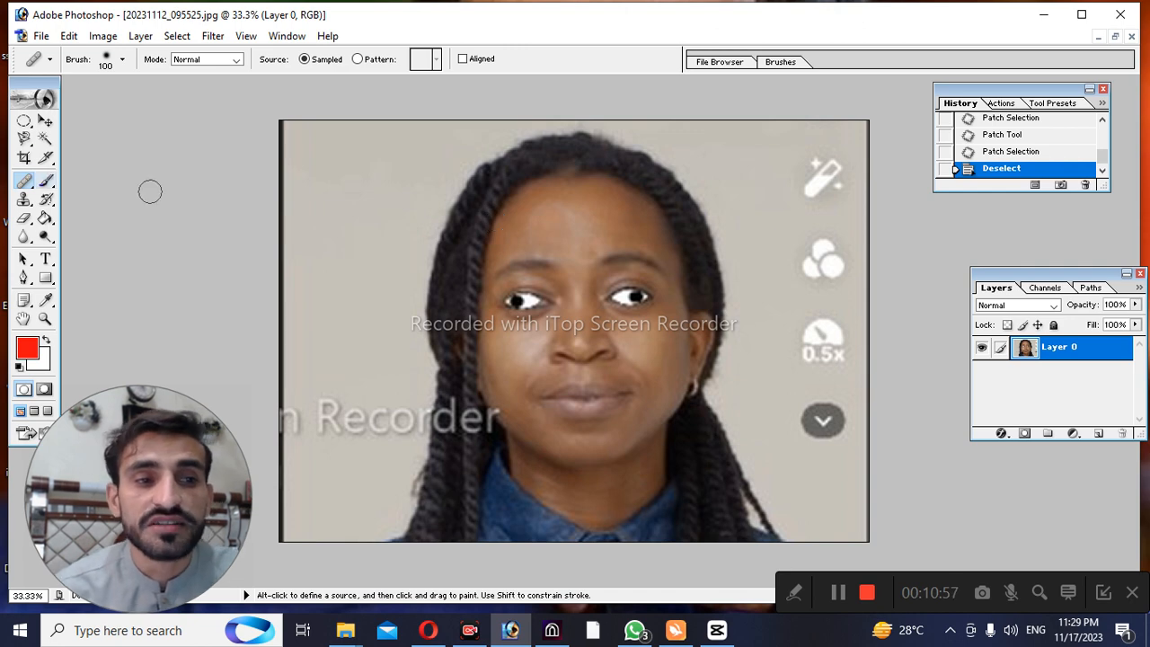
Try to apply the Healing Brush at two spots on the forehead above the eyebrows
{"action": "left_click", "coordinate": [572, 249]}
{"action": "left_click", "coordinate": [591, 251]}
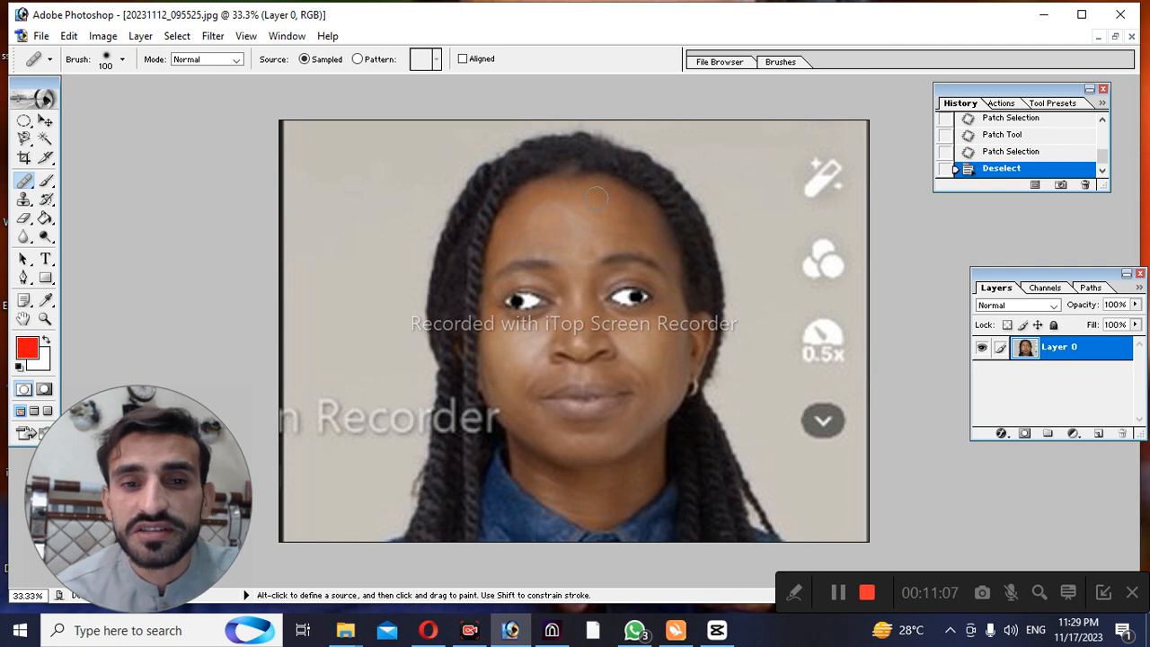
{"action": "left_click", "coordinate": [599, 227]}
{"action": "left_click", "coordinate": [602, 251]}
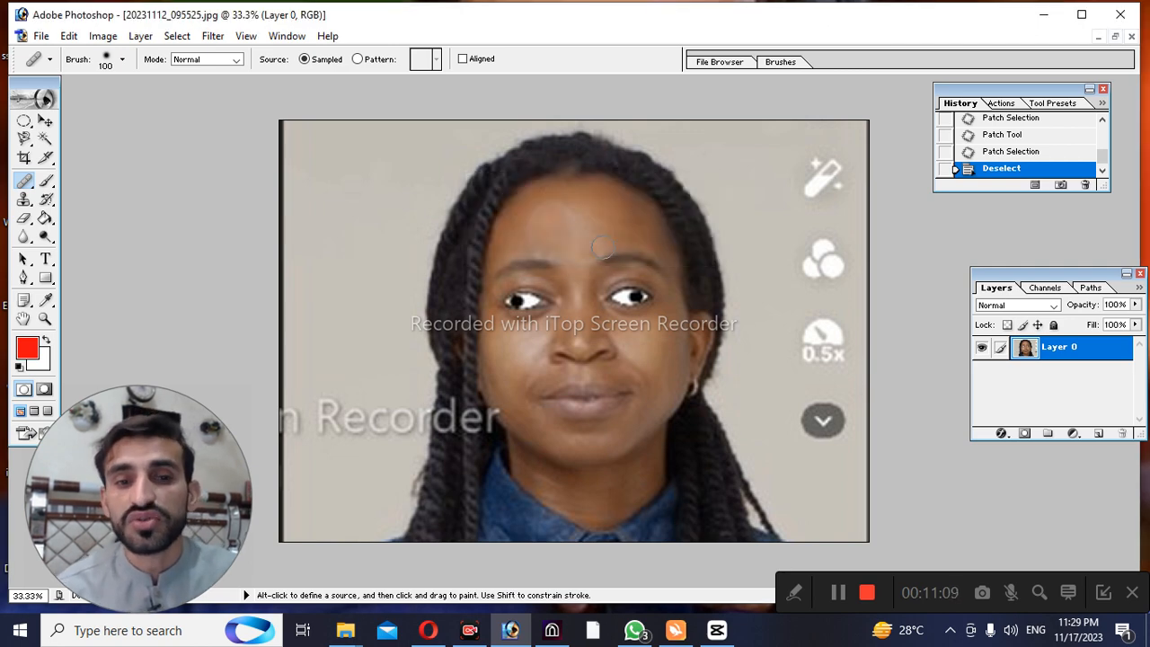